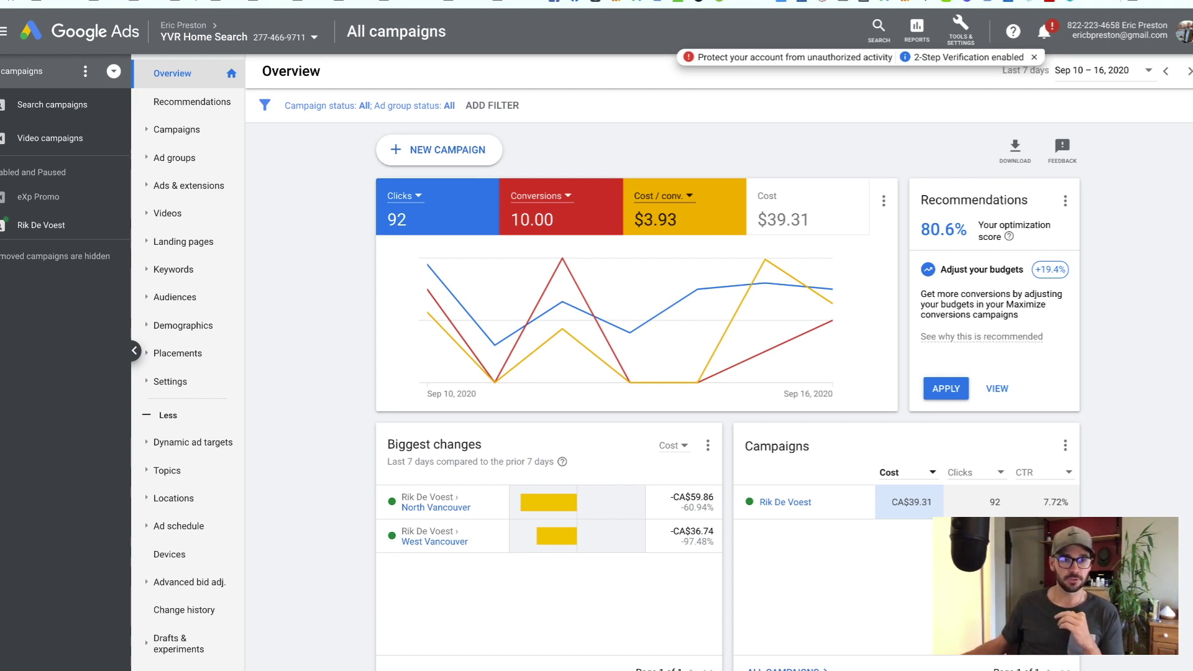
# Open the North Vancouver ad group's search keywords list and tick the top keyword.
pyautogui.click(41, 225)
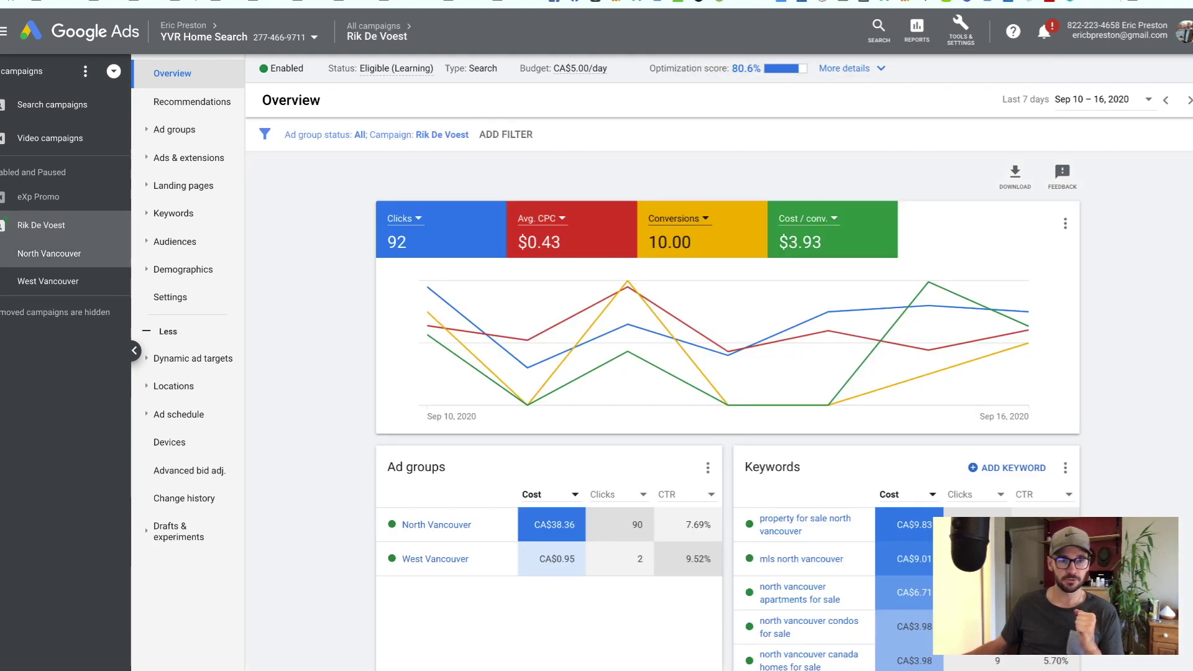
pyautogui.click(50, 254)
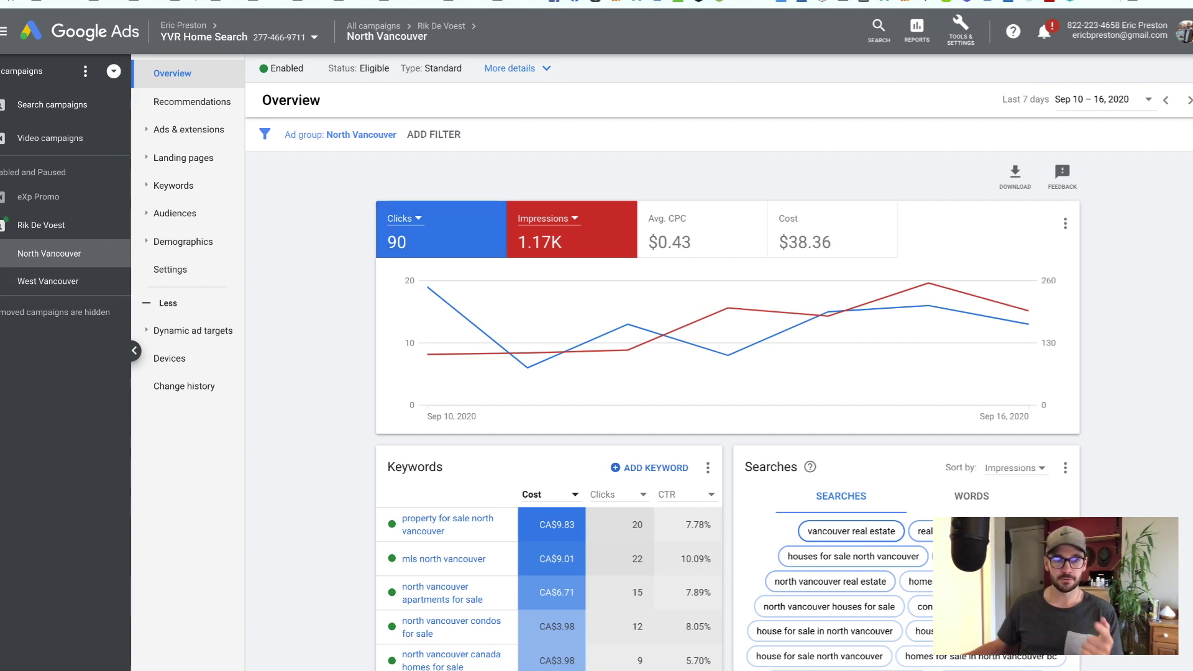
pyautogui.click(174, 185)
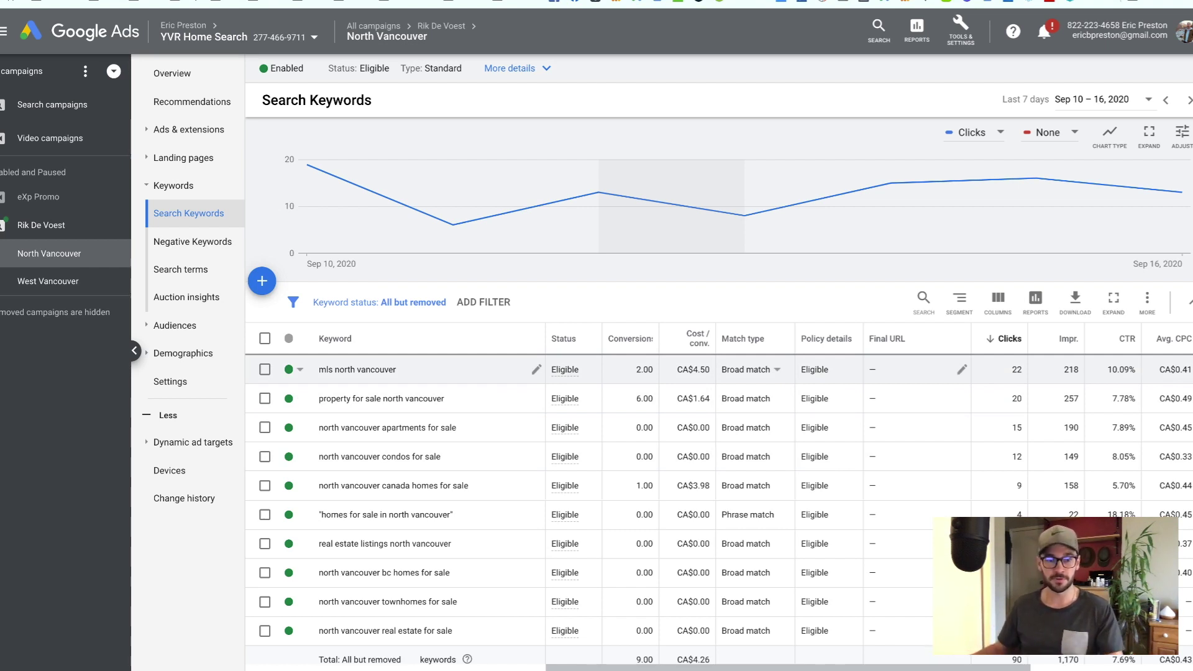
pyautogui.click(264, 369)
# Select all ten North Vancouver keywords and show their search terms report.
pyautogui.click(264, 399)
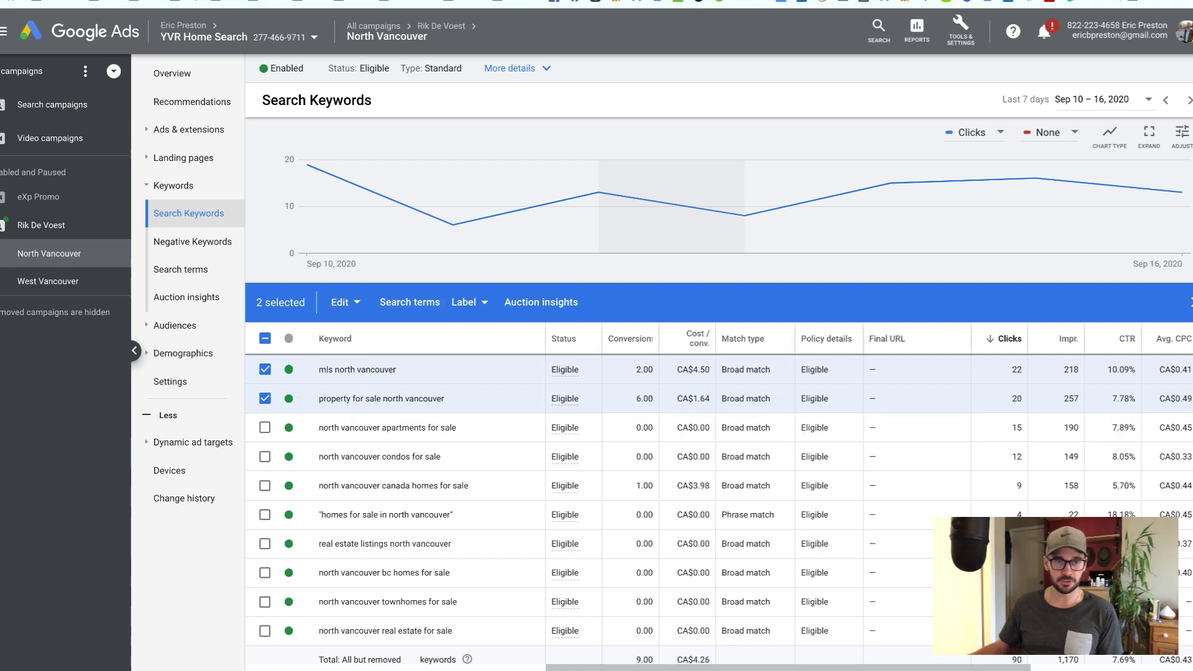
pyautogui.click(264, 338)
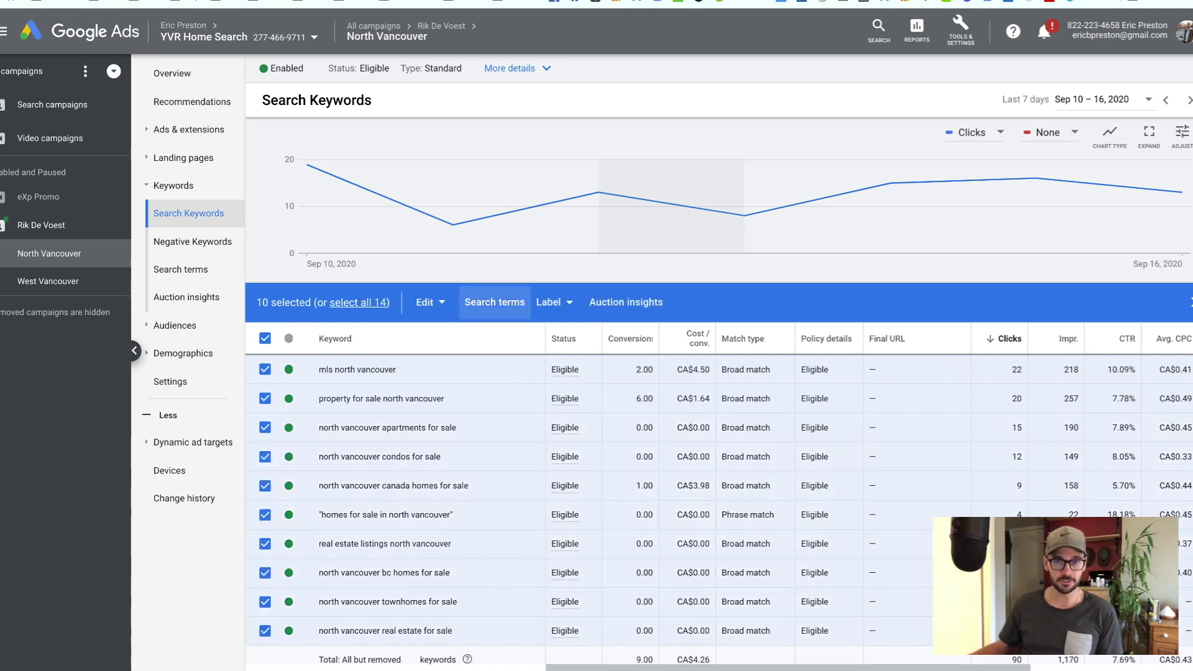
pyautogui.click(494, 302)
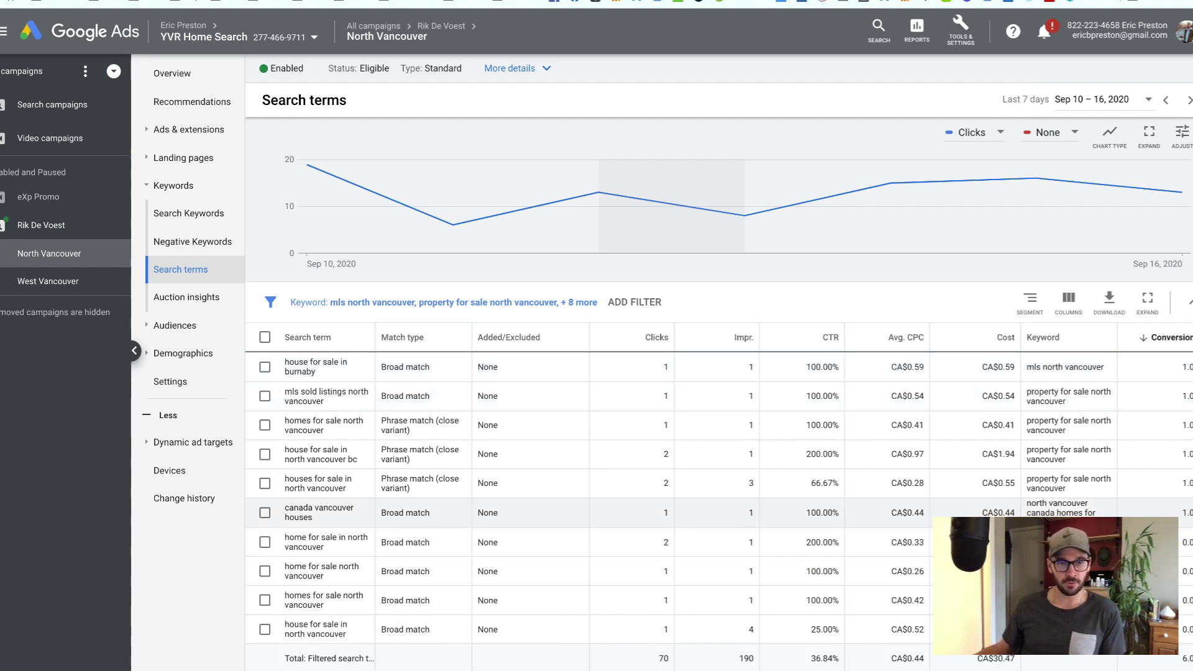
# Point out 'house for sale in burnaby', triggered by 'mls north vancouver', and select its row.
pyautogui.moveTo(285, 362); pyautogui.dragTo(315, 372)
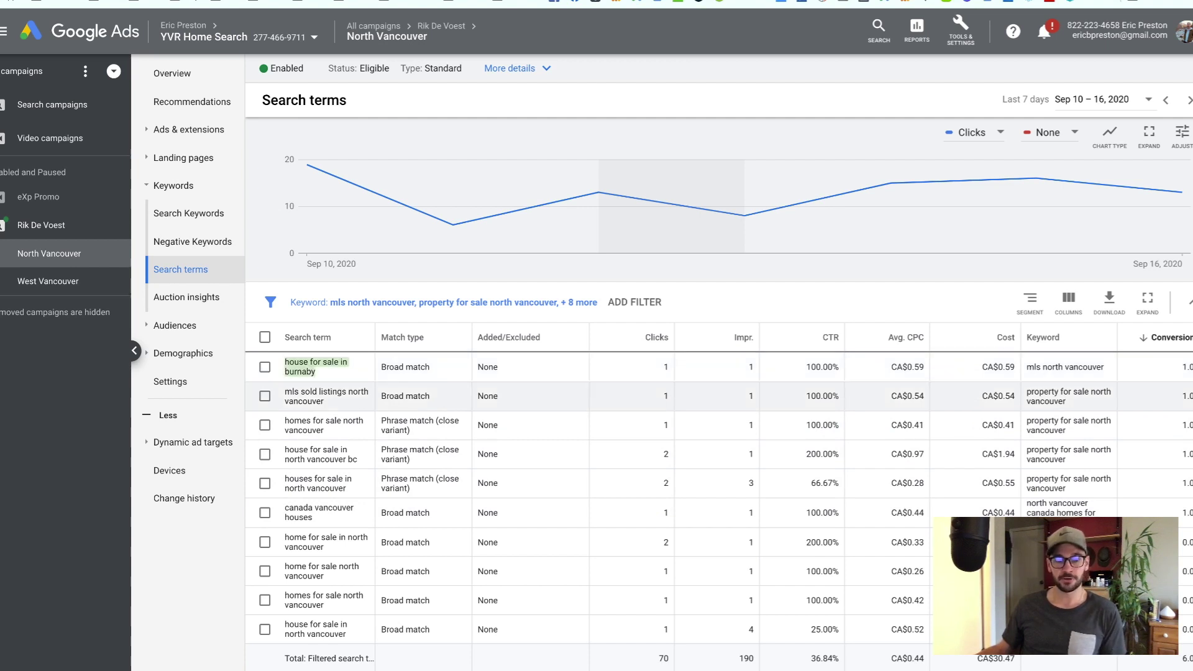
pyautogui.doubleClick(300, 372)
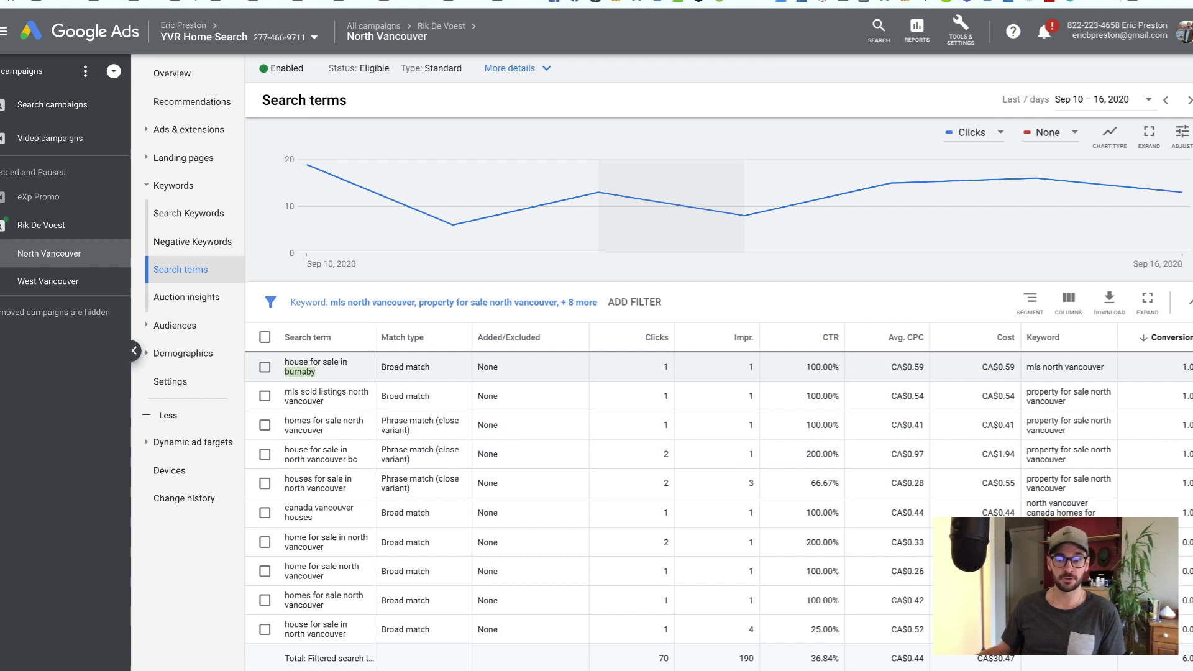
pyautogui.tripleClick(1065, 367)
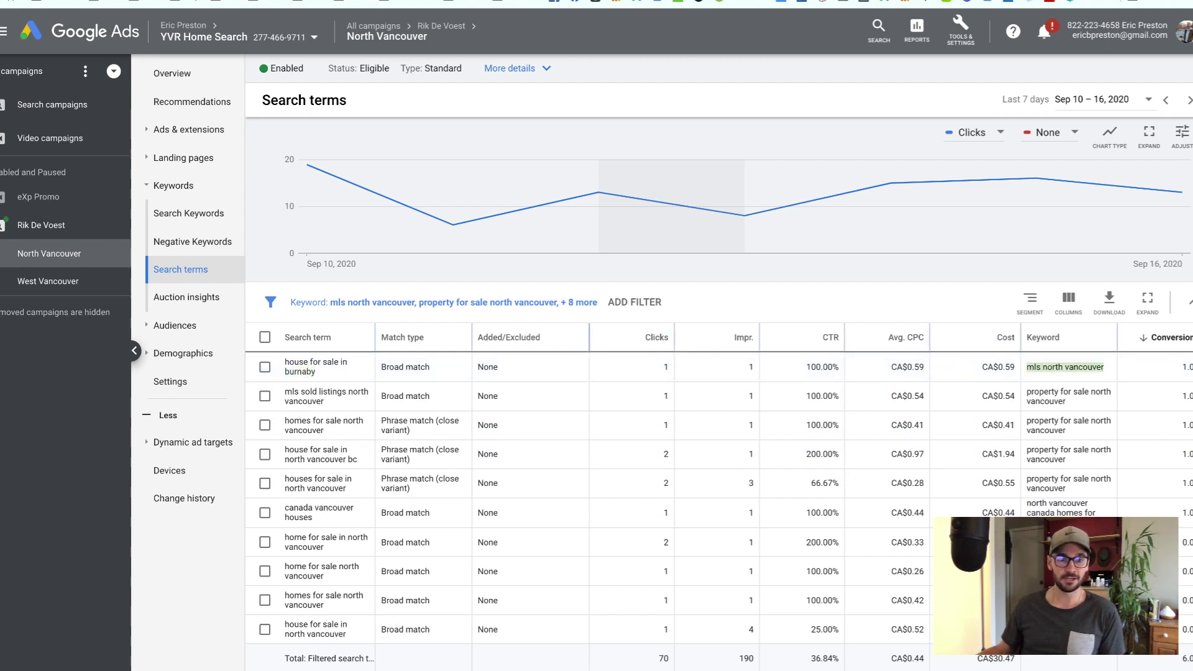
pyautogui.tripleClick(315, 367)
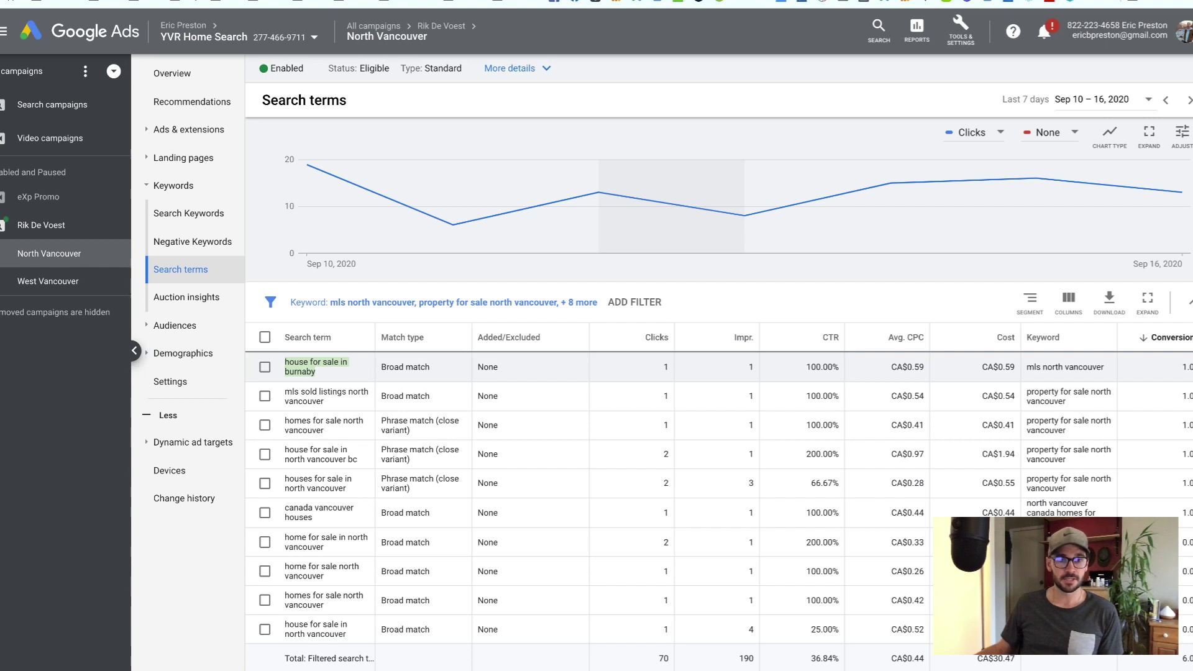
pyautogui.click(265, 366)
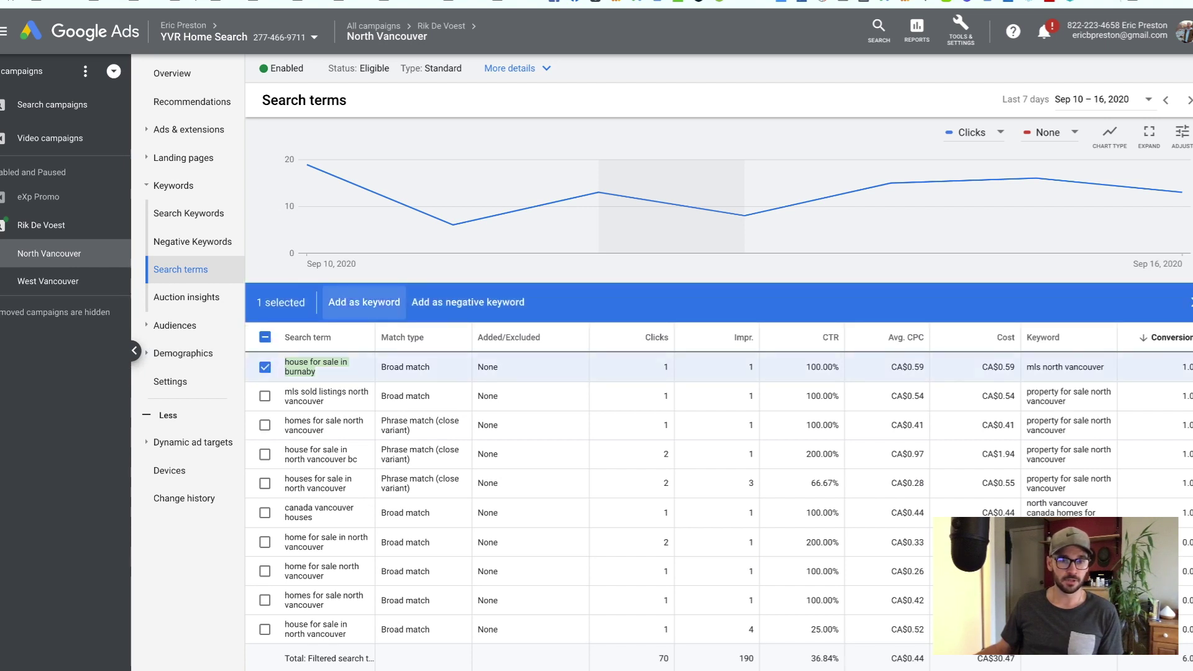
# Try adding the search term as a keyword trimmed to burnaby, then cancel.
pyautogui.click(364, 302)
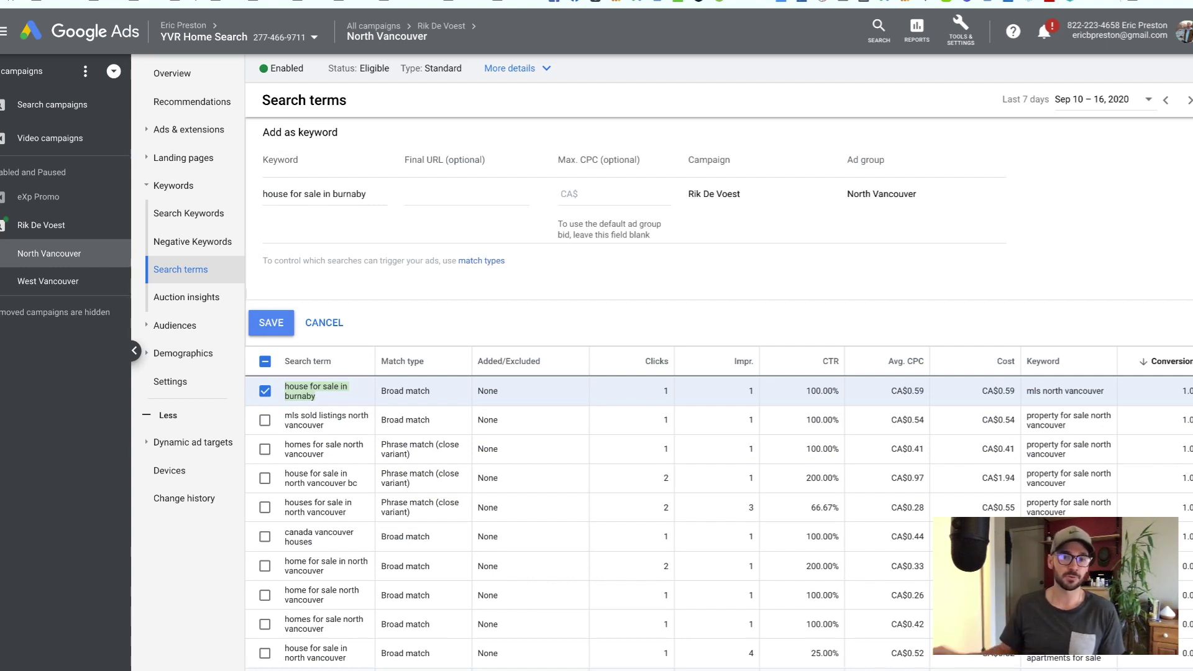
pyautogui.click(333, 194)
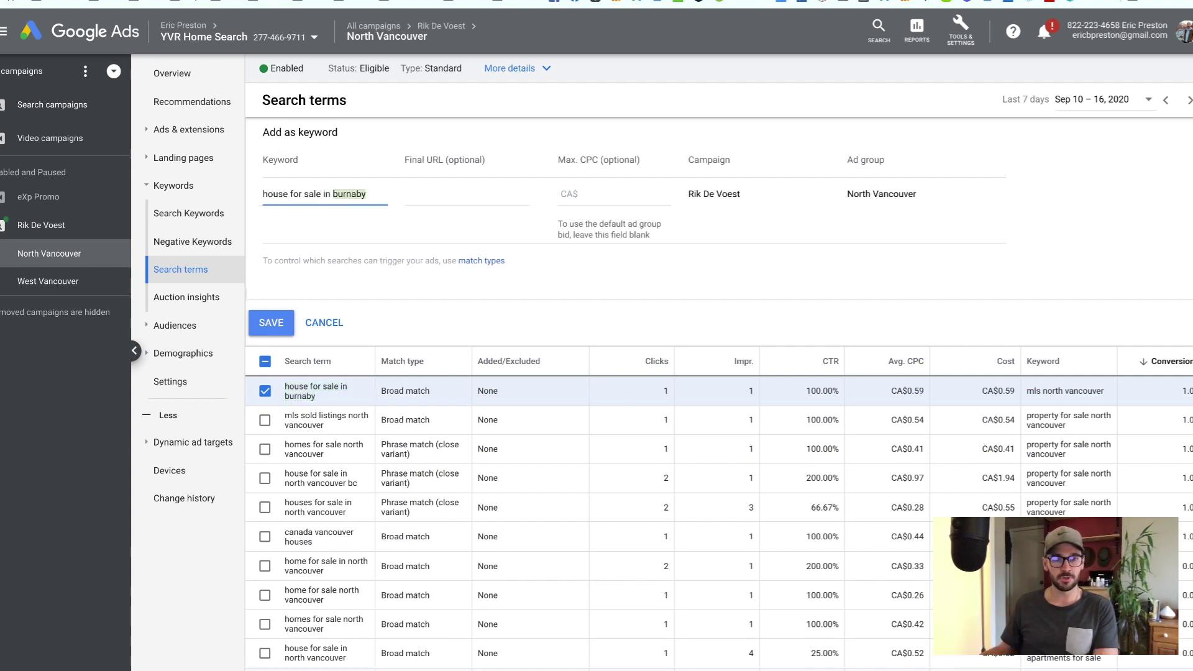
pyautogui.hotkey('shift', 'Home')
pyautogui.press('BackSpace')
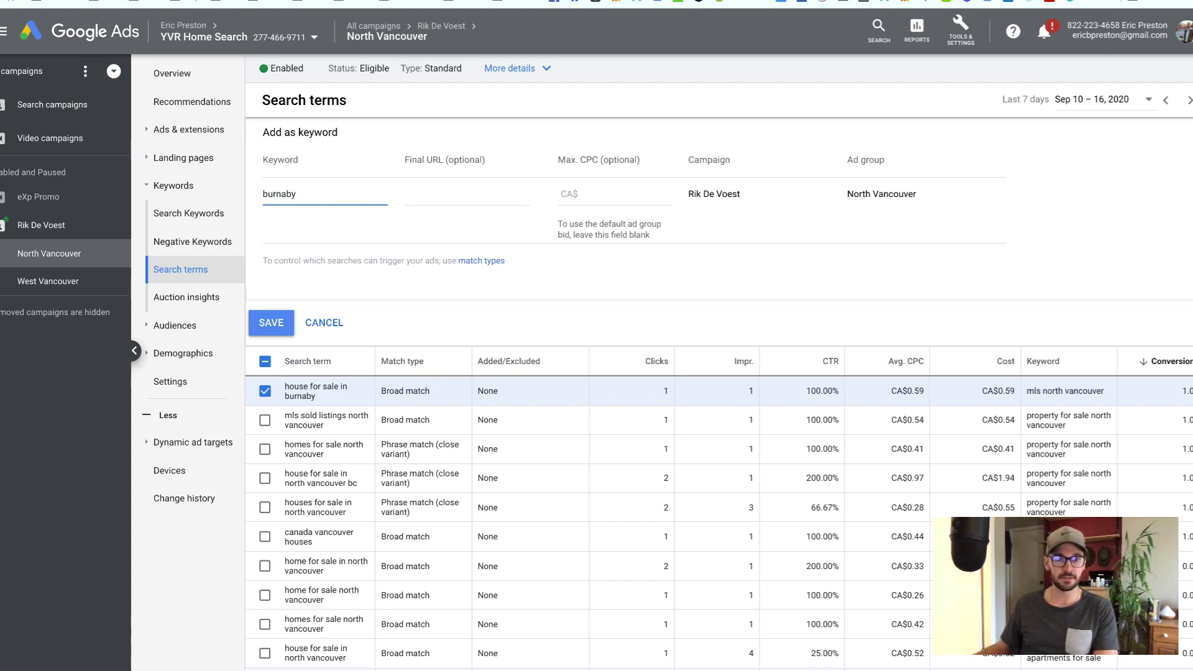
pyautogui.click(323, 322)
# Save [burnaby] as an exact-match negative keyword for the North Vancouver ad group.
pyautogui.click(468, 302)
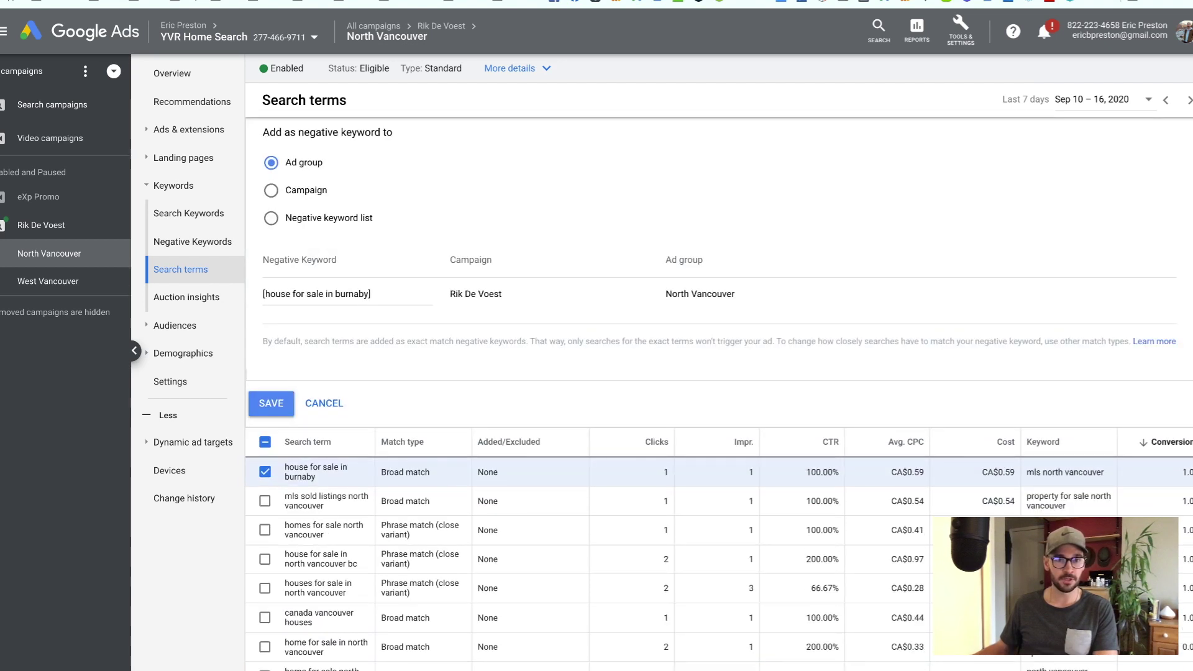
pyautogui.moveTo(334, 294); pyautogui.dragTo(264, 293)
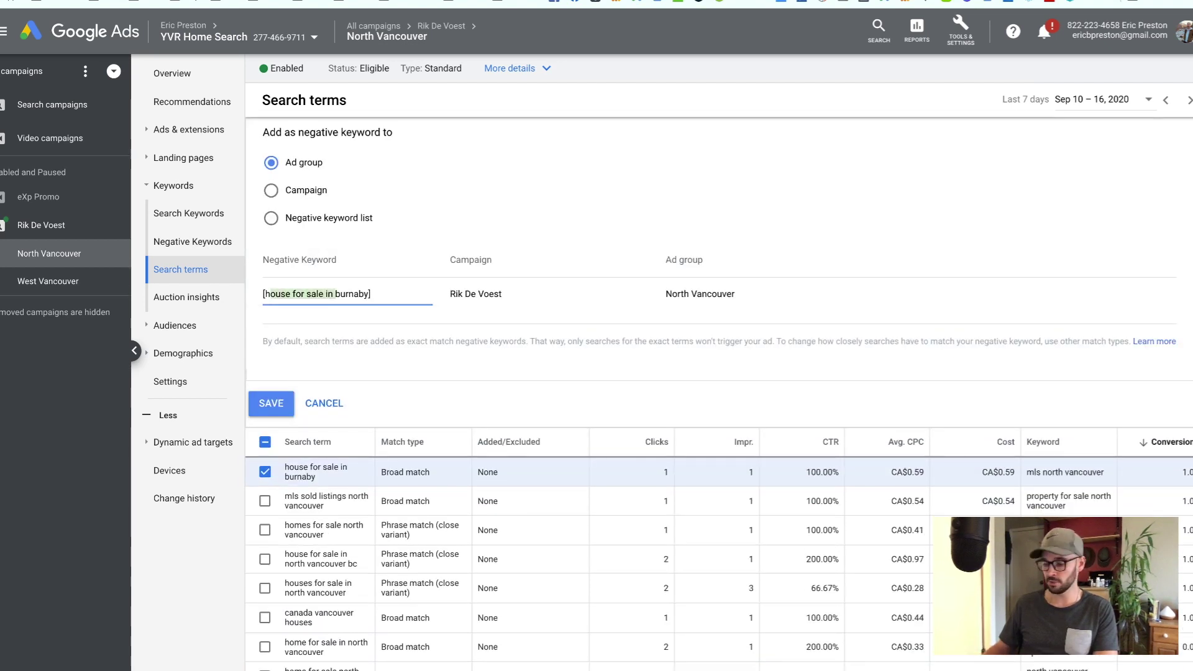
pyautogui.press('BackSpace')
pyautogui.press('Tab')
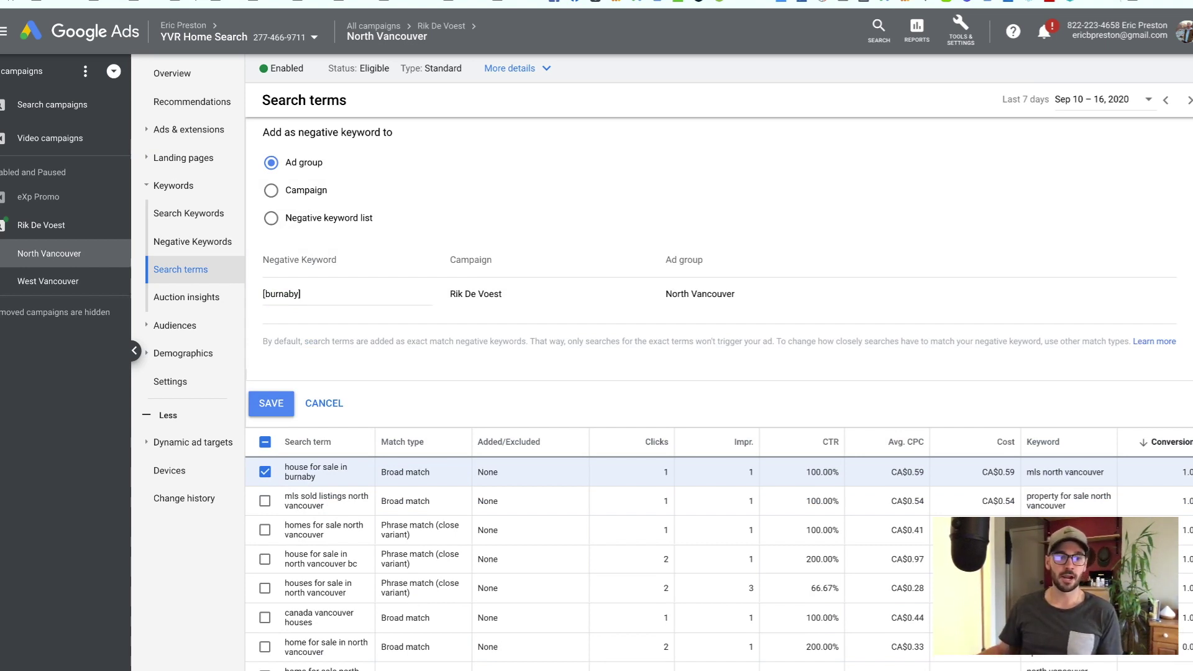
pyautogui.press('Return')
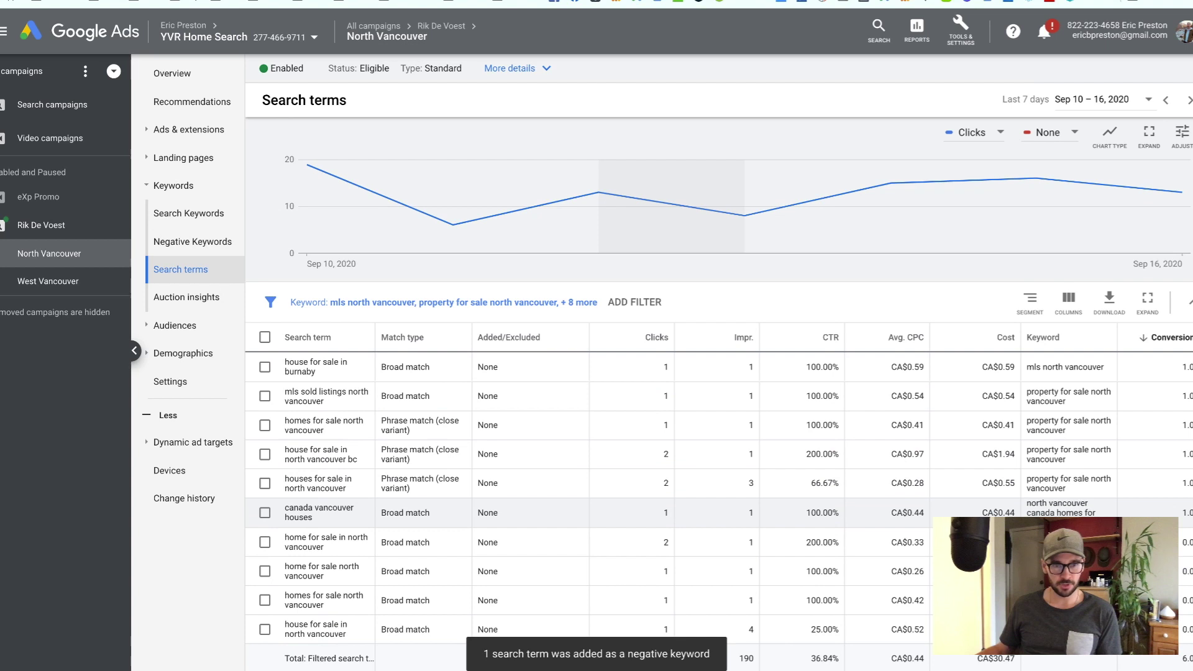
pyautogui.moveTo(286, 508); pyautogui.dragTo(313, 518)
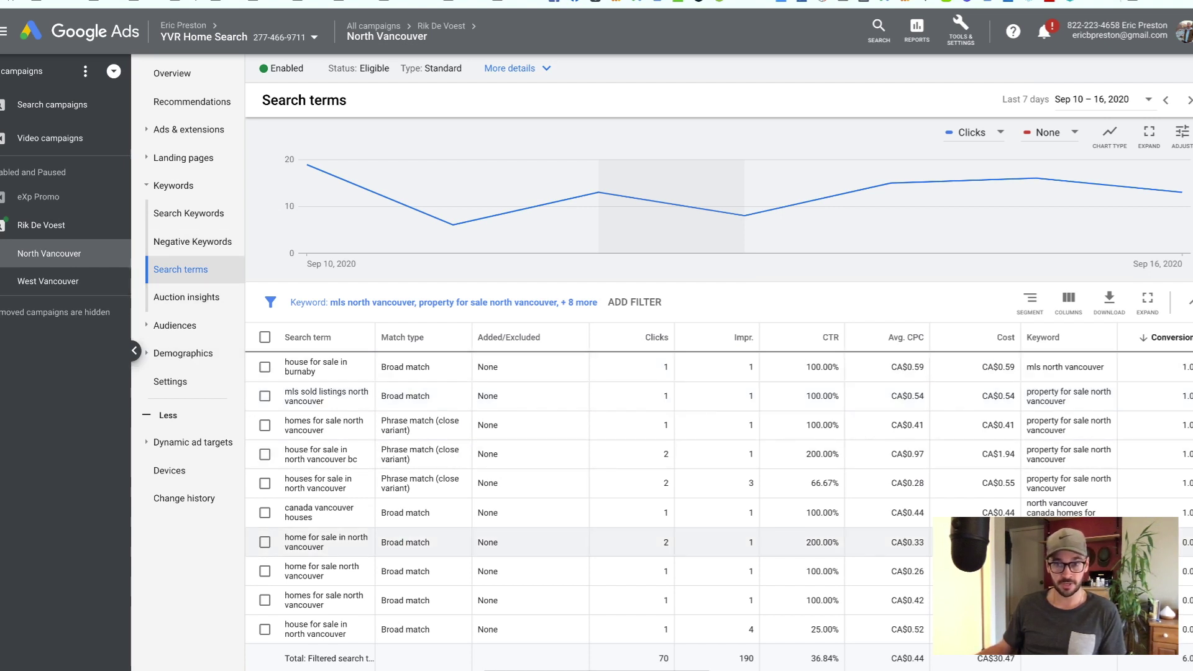
# Review the remaining search terms (70 clicks, CA$30.47 cost), then open the ad group's Ads list.
pyautogui.scroll(-1, 661, 380)
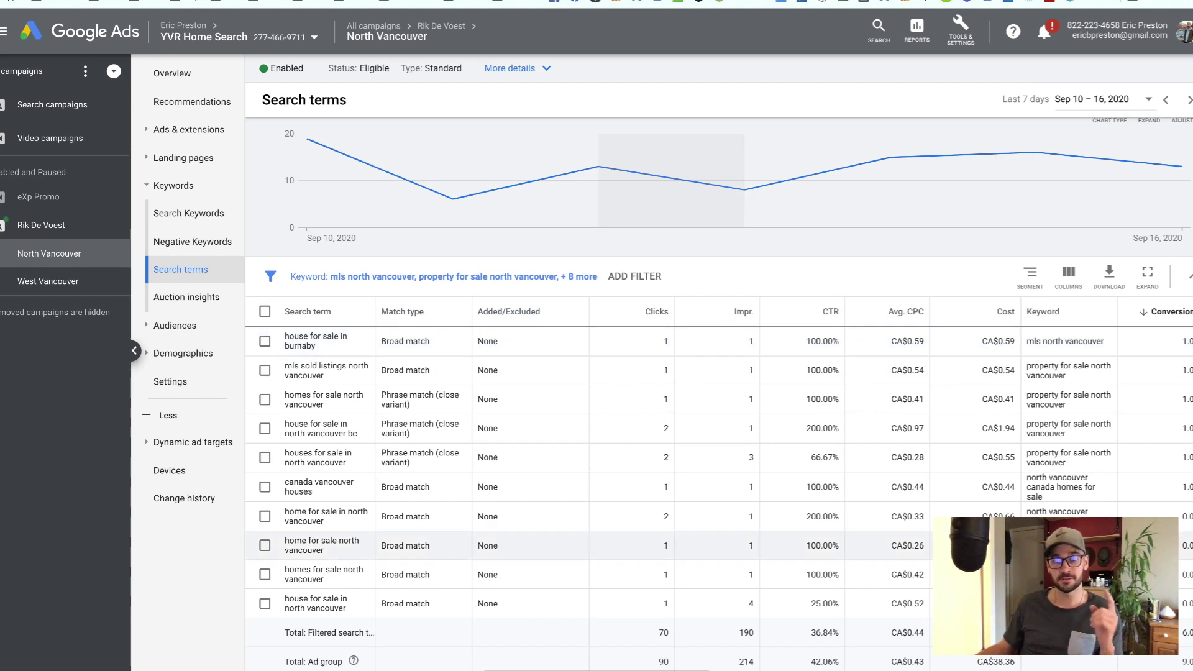
pyautogui.scroll(-4, 661, 380)
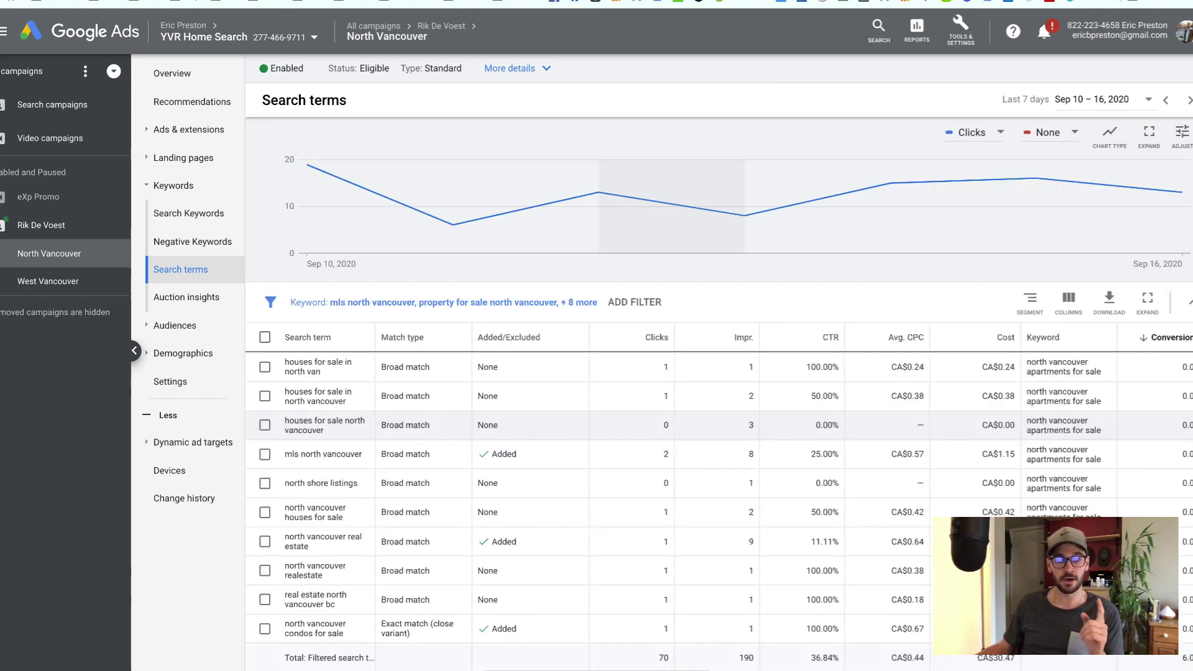
pyautogui.scroll(-1, 621, 477)
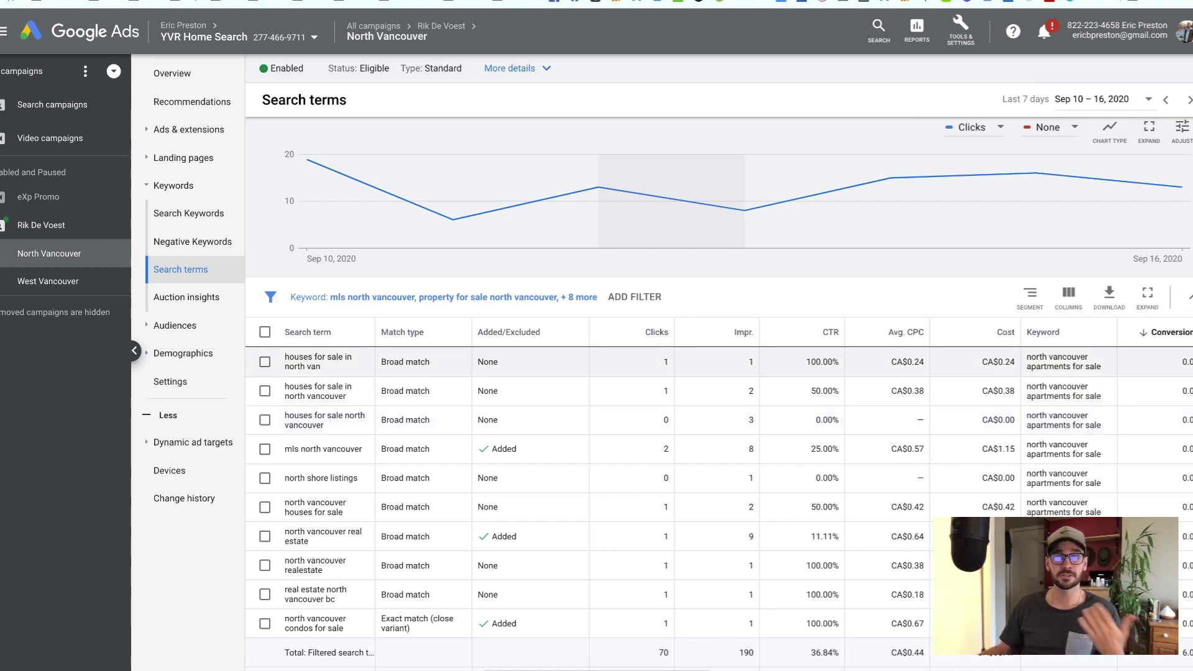
pyautogui.scroll(-2, 714, 373)
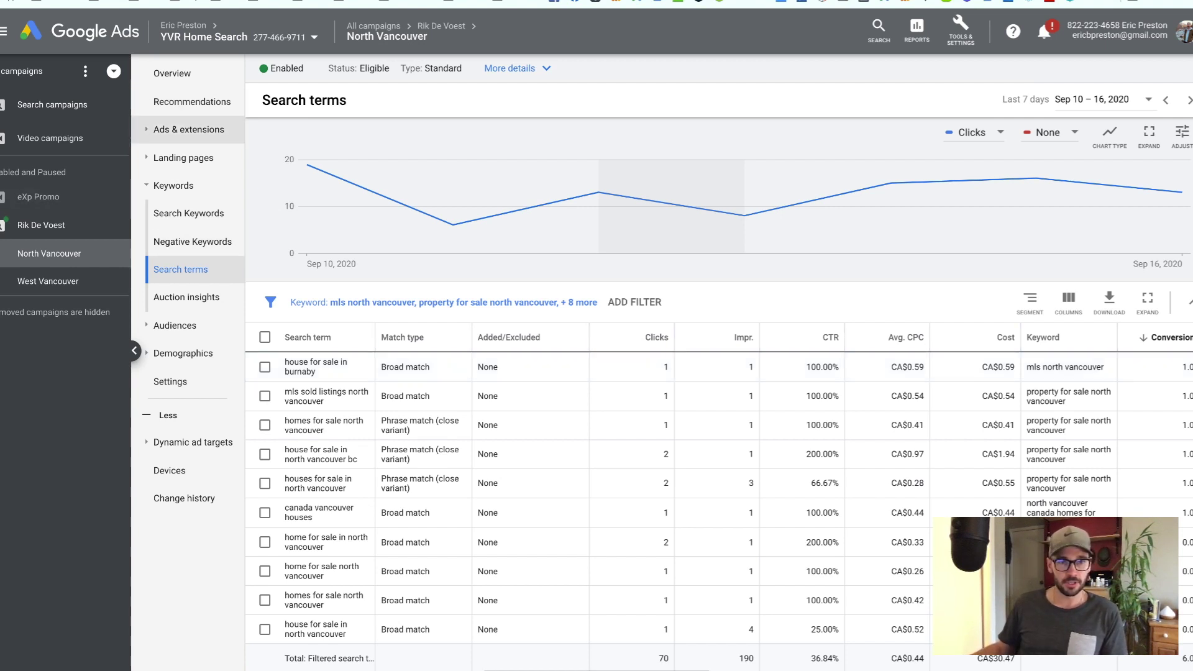
pyautogui.click(188, 129)
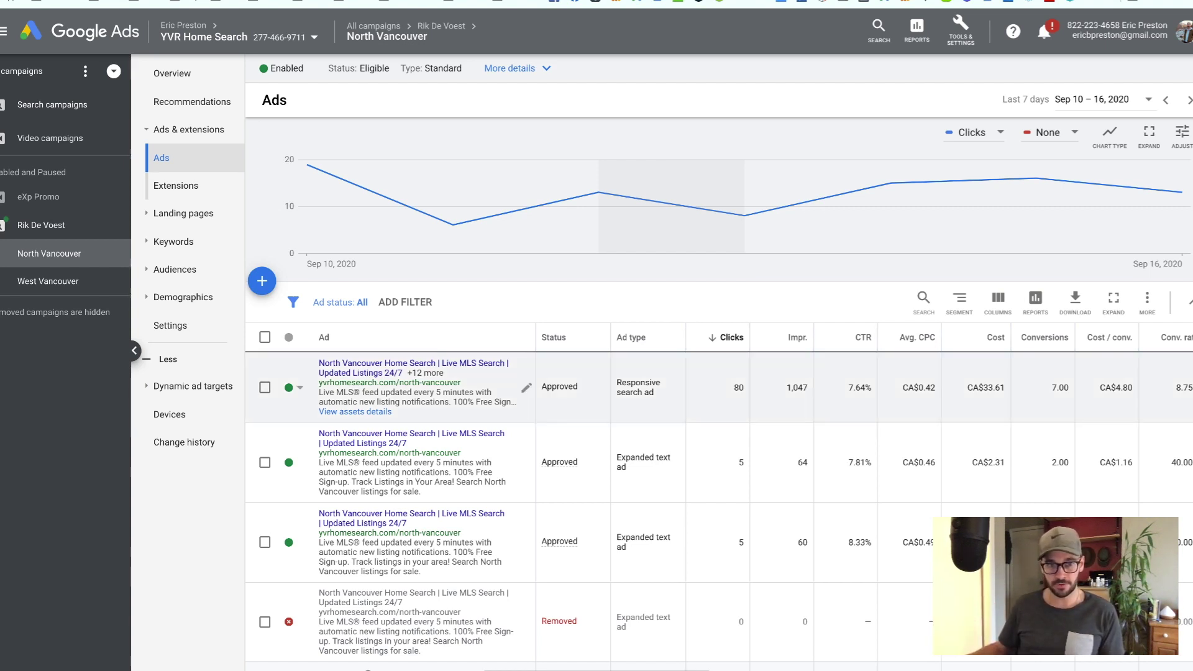
# Open the first responsive search ad from the Ads table for editing.
pyautogui.click(410, 373)
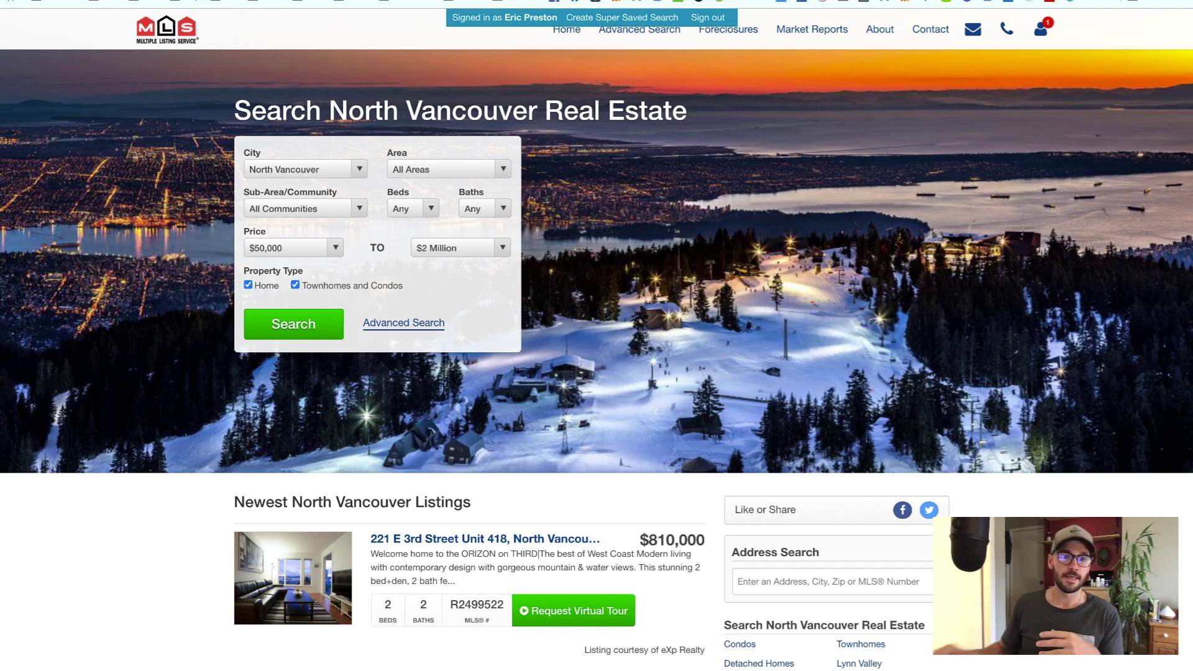
# Check the North Vancouver landing page's property search form, focusing its City field.
pyautogui.press('Tab')
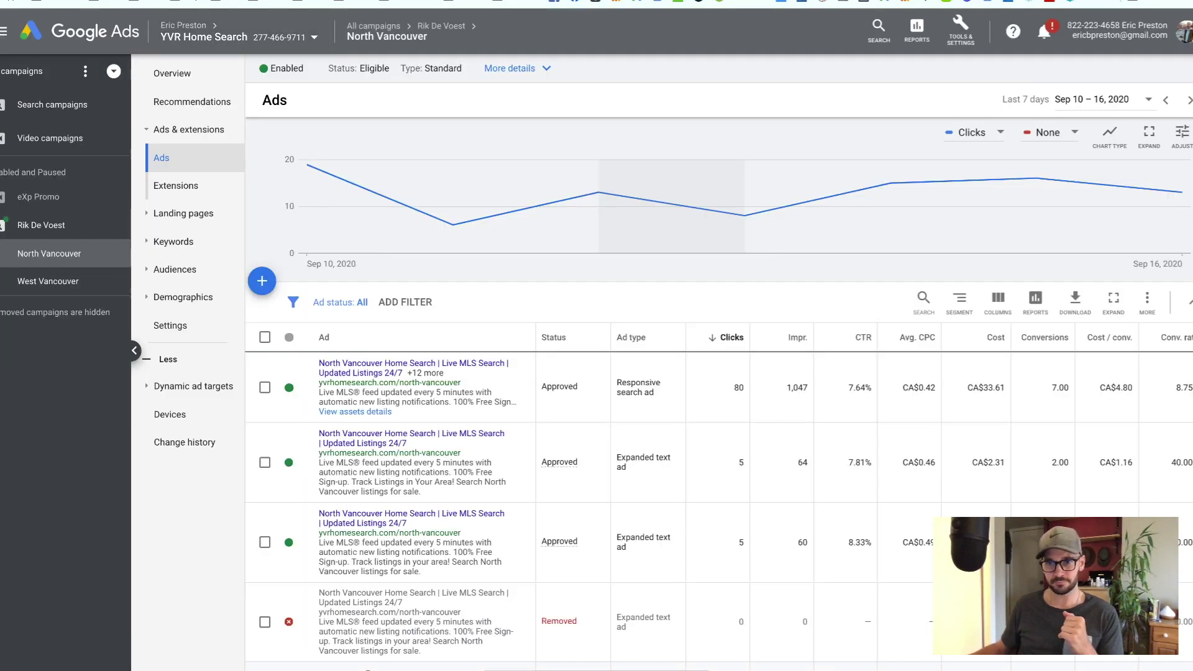
# Set the ads report date range to Sep 6 – 13, 2020.
pyautogui.click(1100, 99)
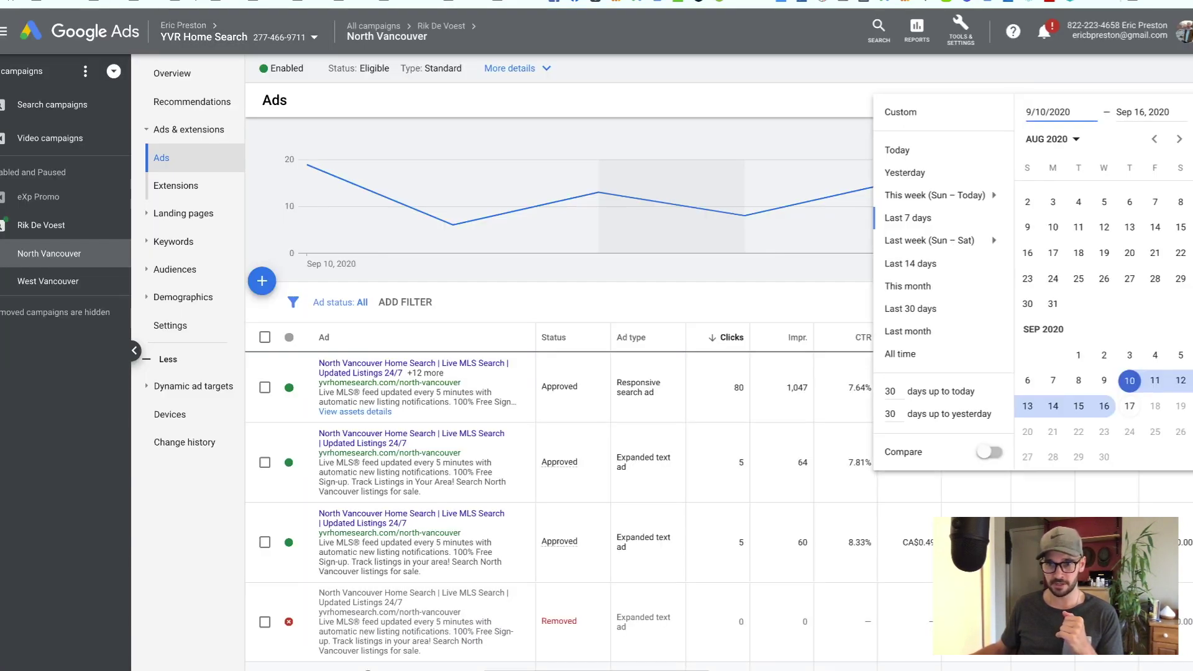
pyautogui.click(1052, 380)
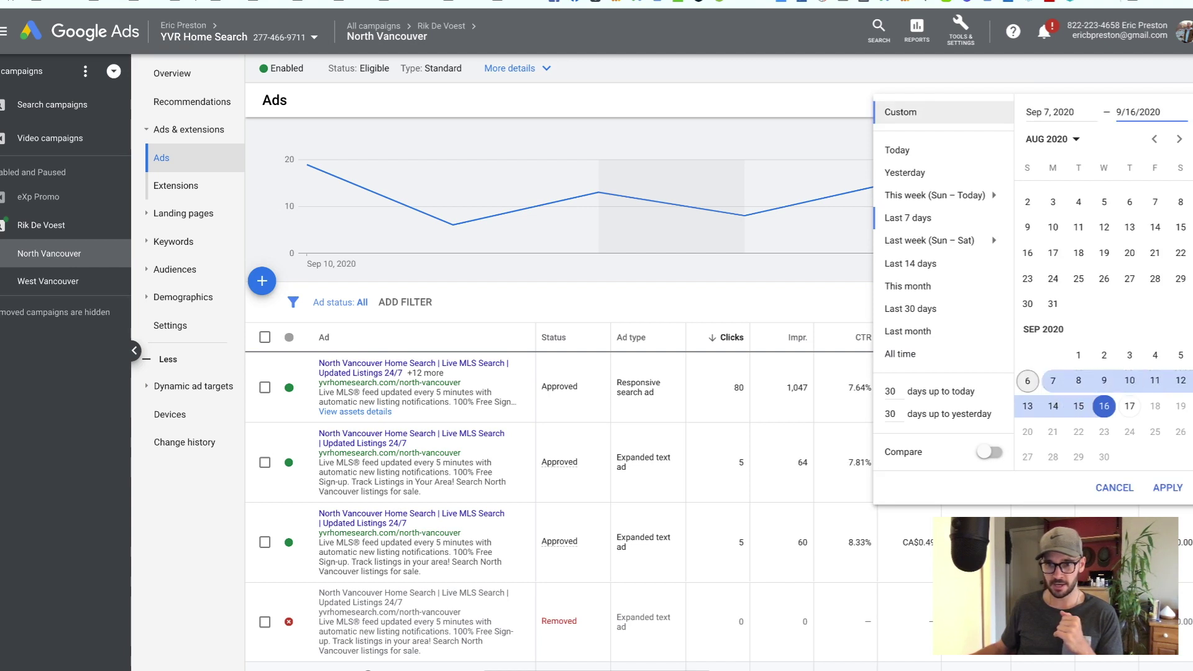
pyautogui.click(1027, 406)
pyautogui.click(1026, 380)
pyautogui.click(1167, 488)
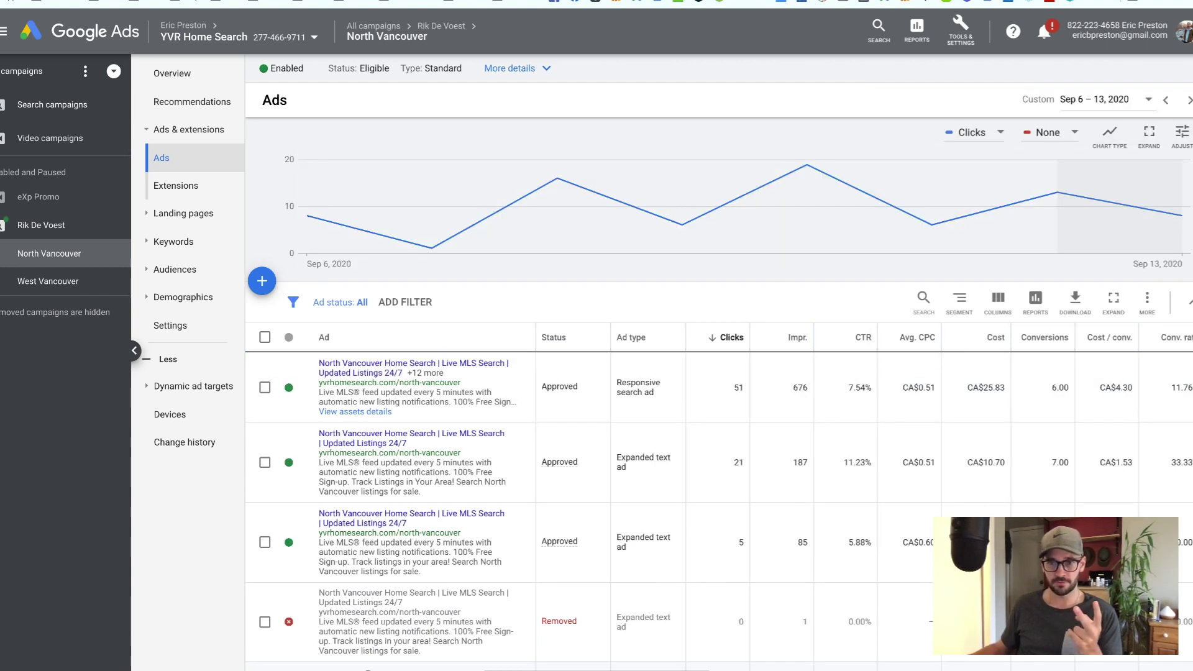
pyautogui.hotkey('ctrl', 'Tab')
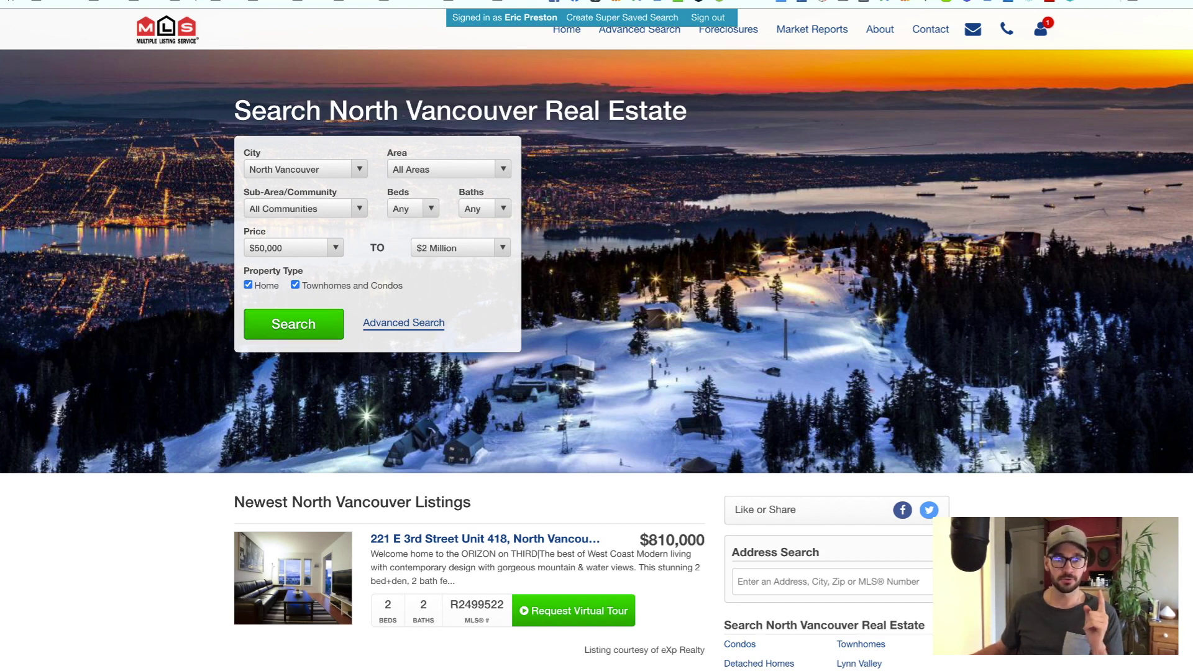
pyautogui.hotkey('ctrl', 'Tab')
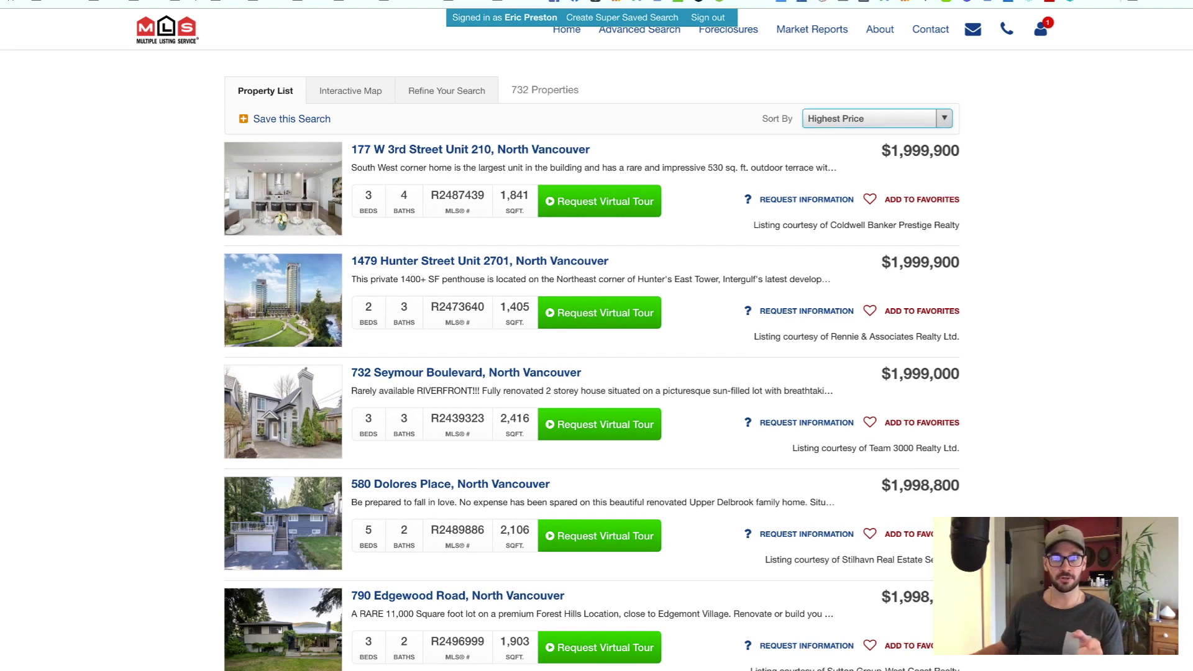
pyautogui.press('Up')
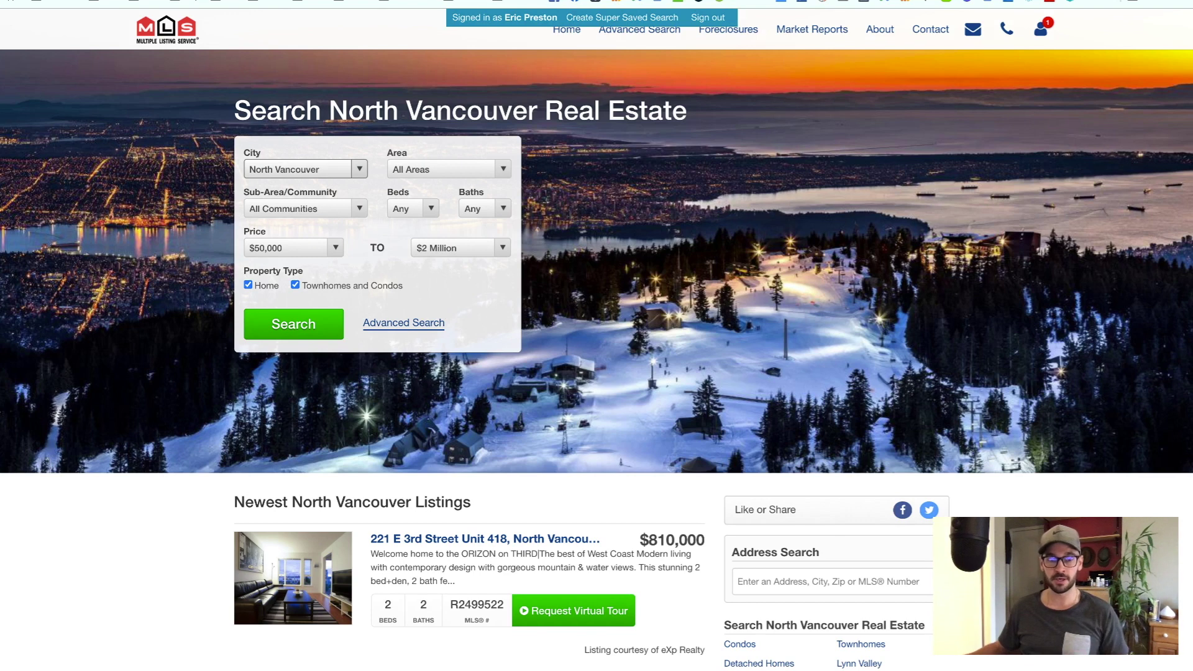
# Highlight and then clear the 'Search North Vancouver Real Estate' landing page heading.
pyautogui.moveTo(235, 111); pyautogui.dragTo(686, 111)
pyautogui.click(686, 111)
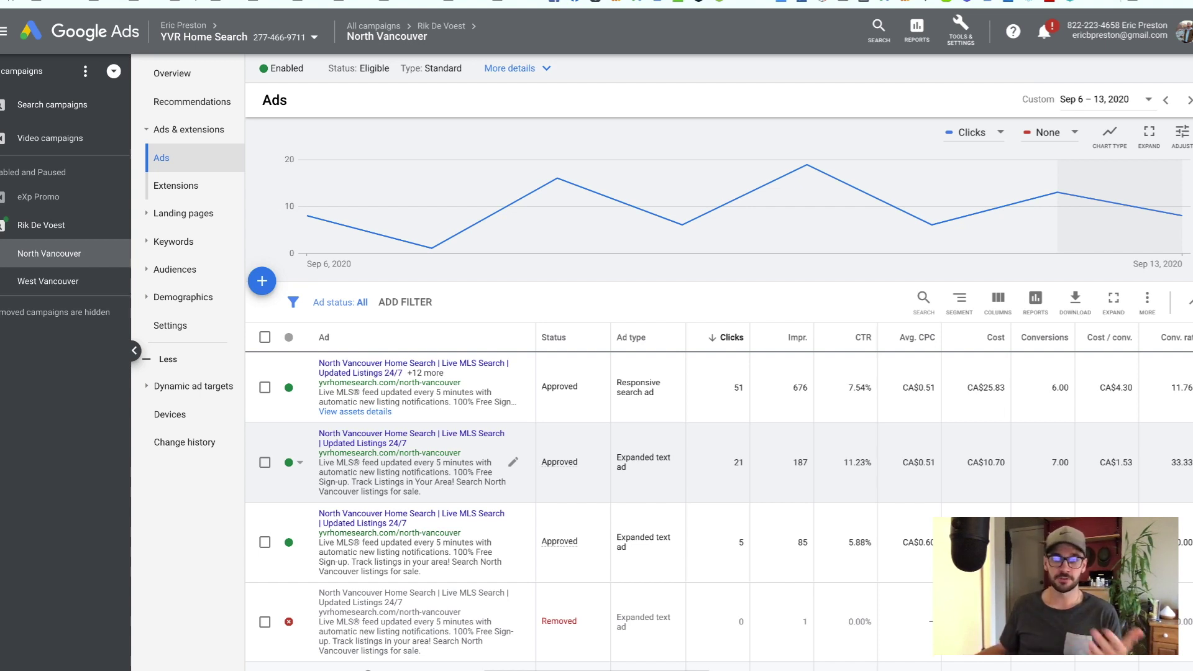
pyautogui.moveTo(682, 224)
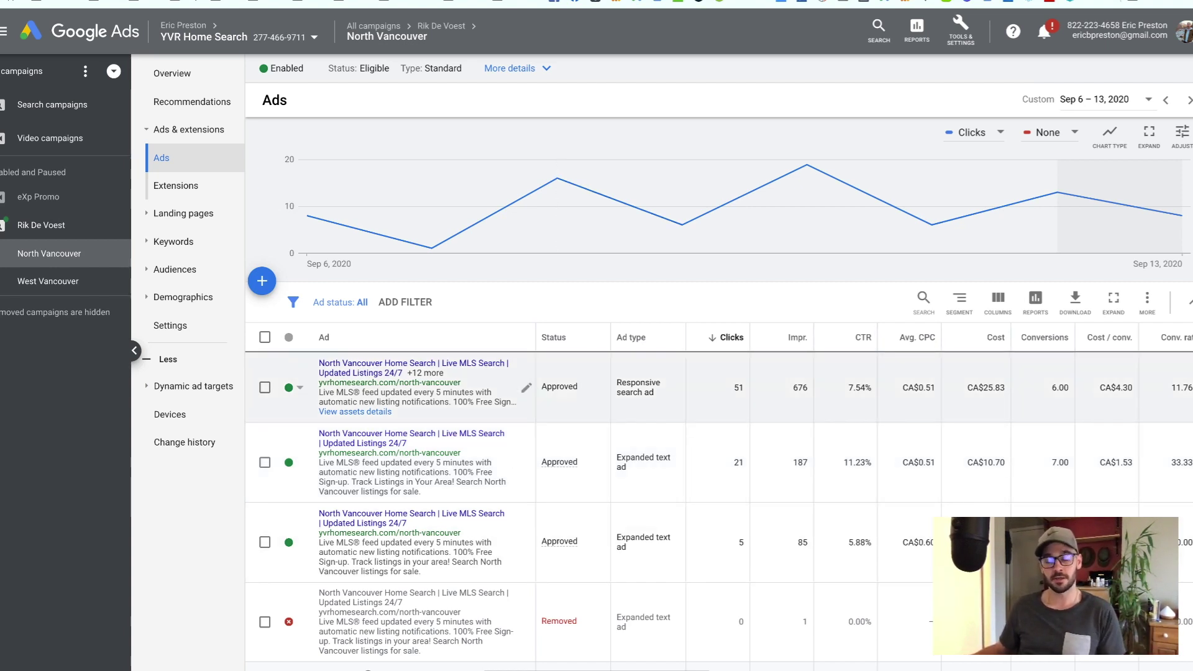
pyautogui.moveTo(807, 186)
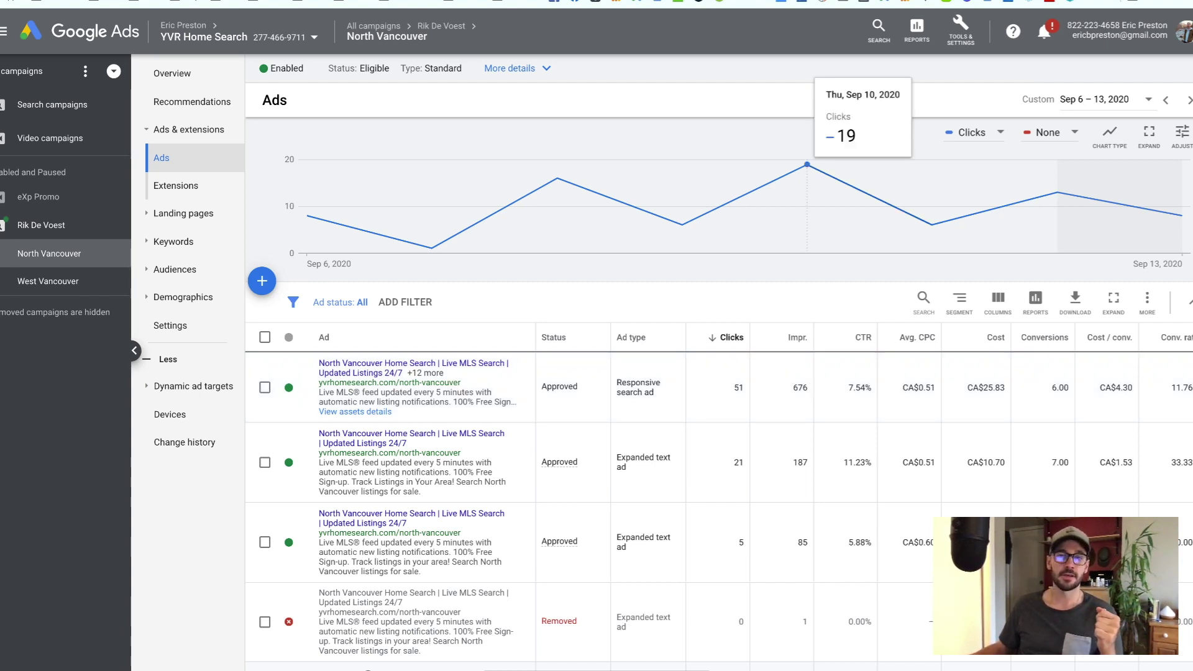
pyautogui.moveTo(556, 187)
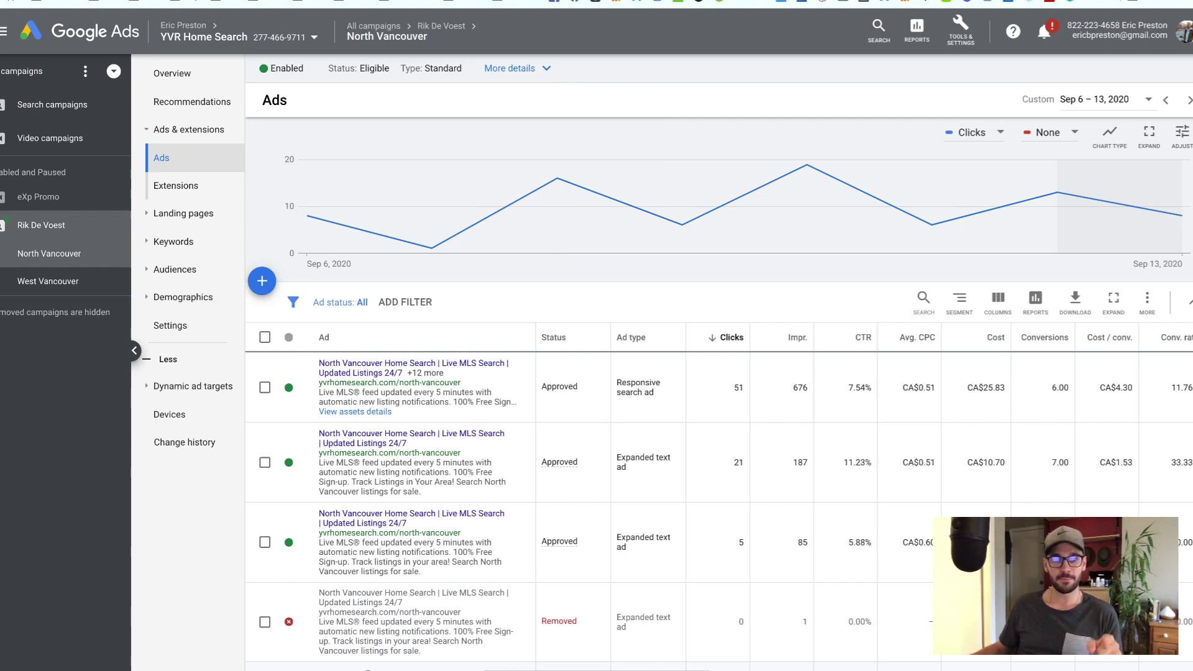
# Open the parent campaign covering both ad groups, then its Devices performance report.
pyautogui.click(41, 225)
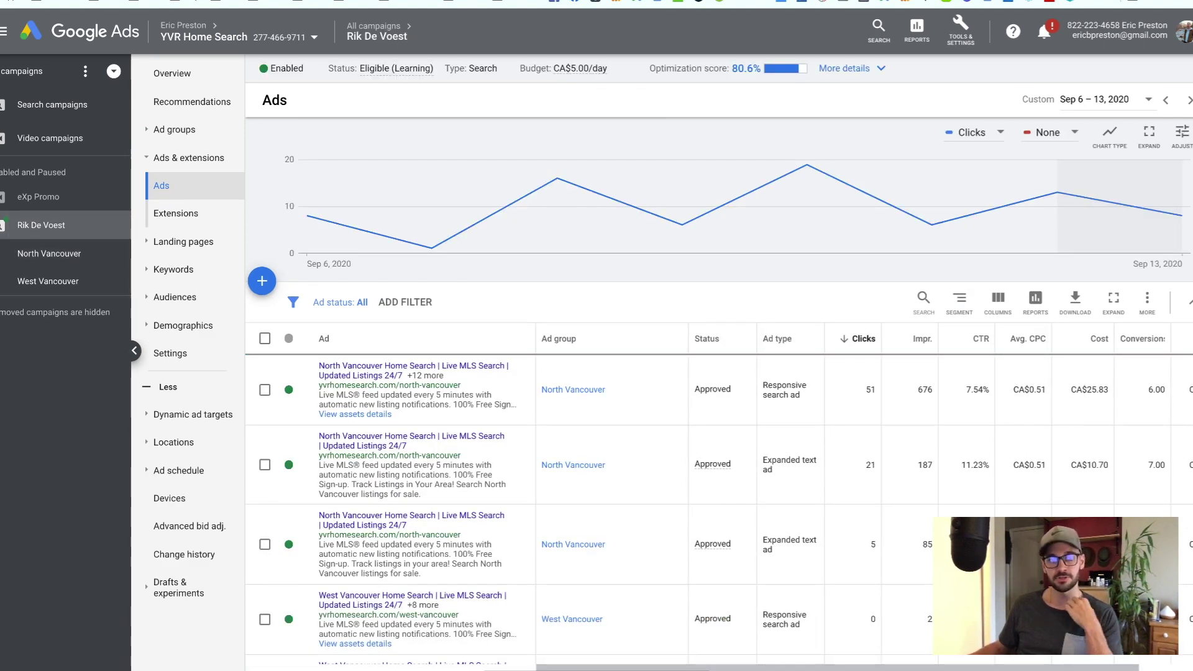
pyautogui.moveTo(56, 312)
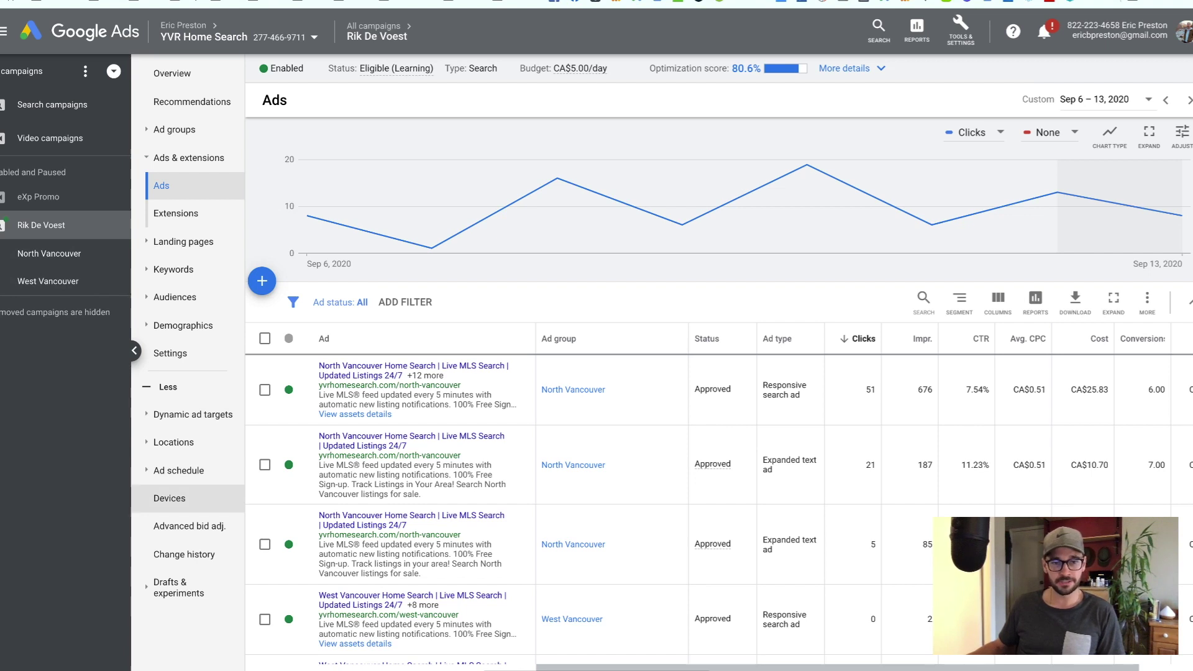
pyautogui.click(169, 498)
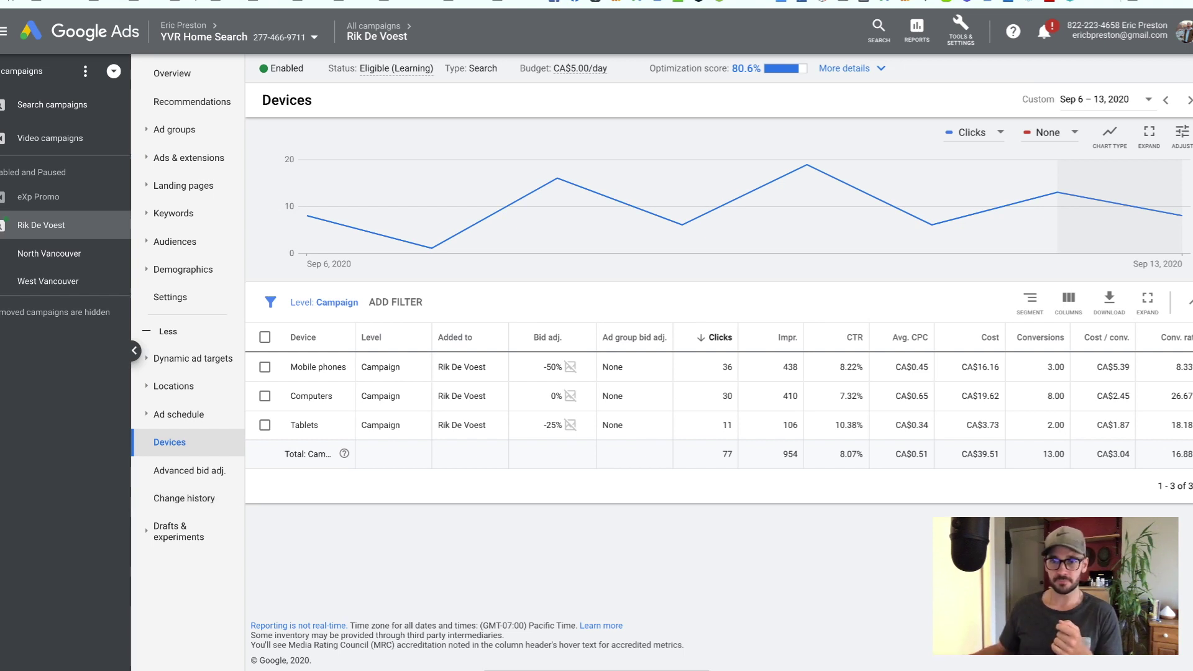
# Check the Devices report's date range, leaving it at Sep 6 – 13, 2020.
pyautogui.click(1102, 99)
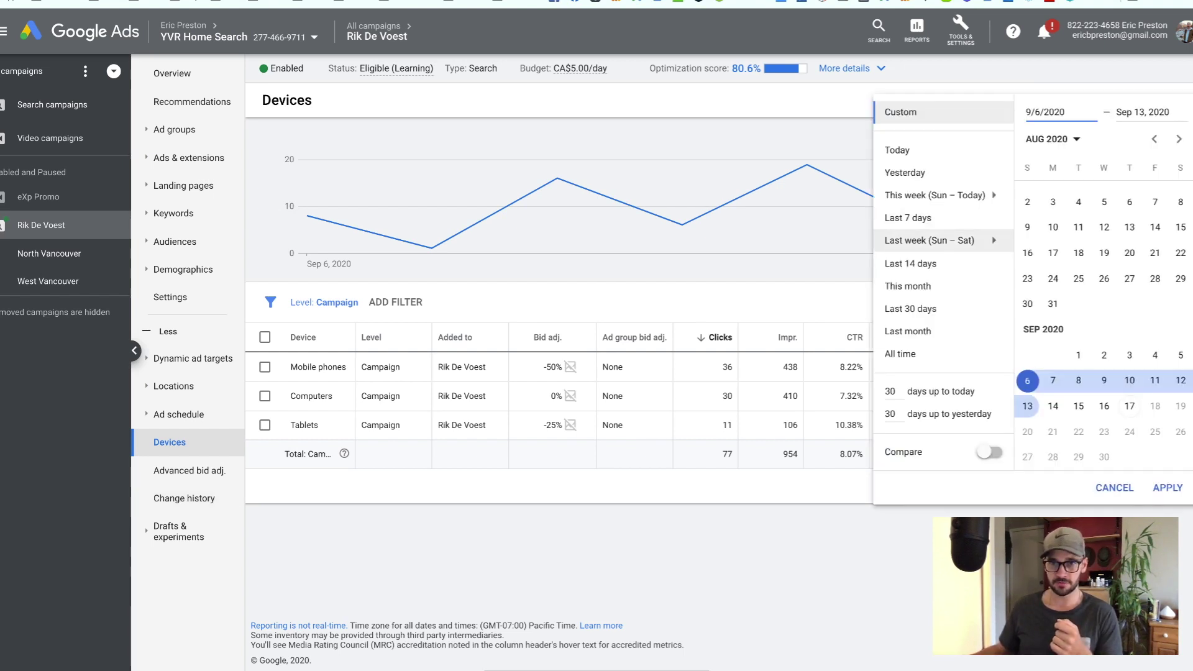
pyautogui.press('Escape')
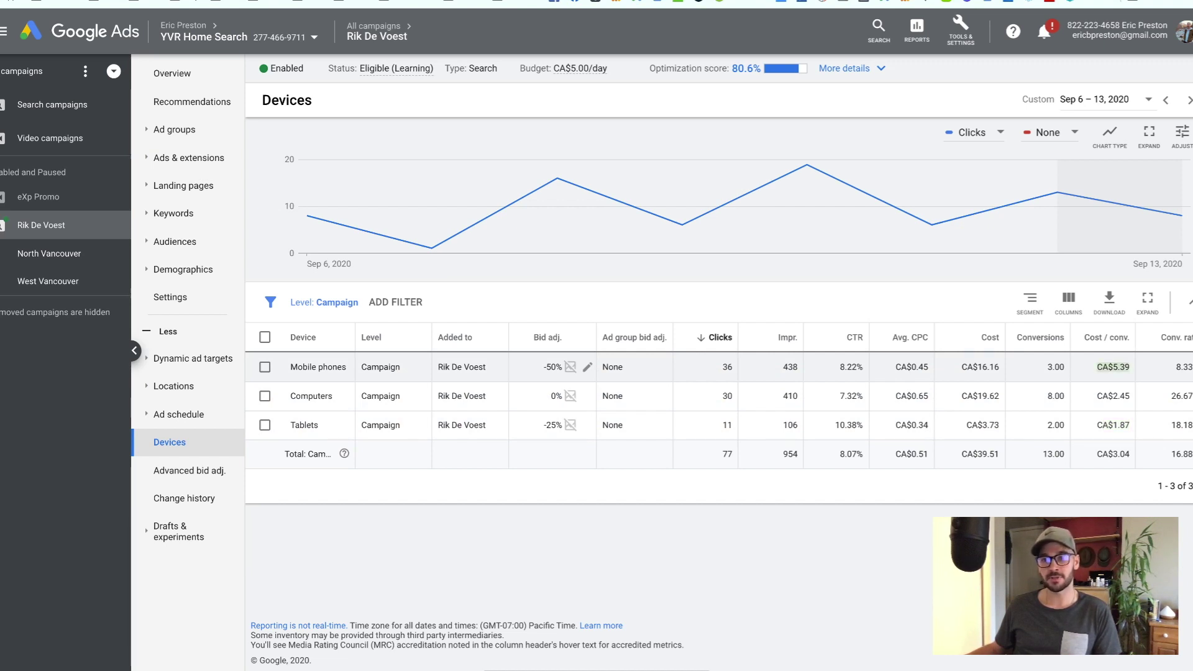
pyautogui.click(1106, 100)
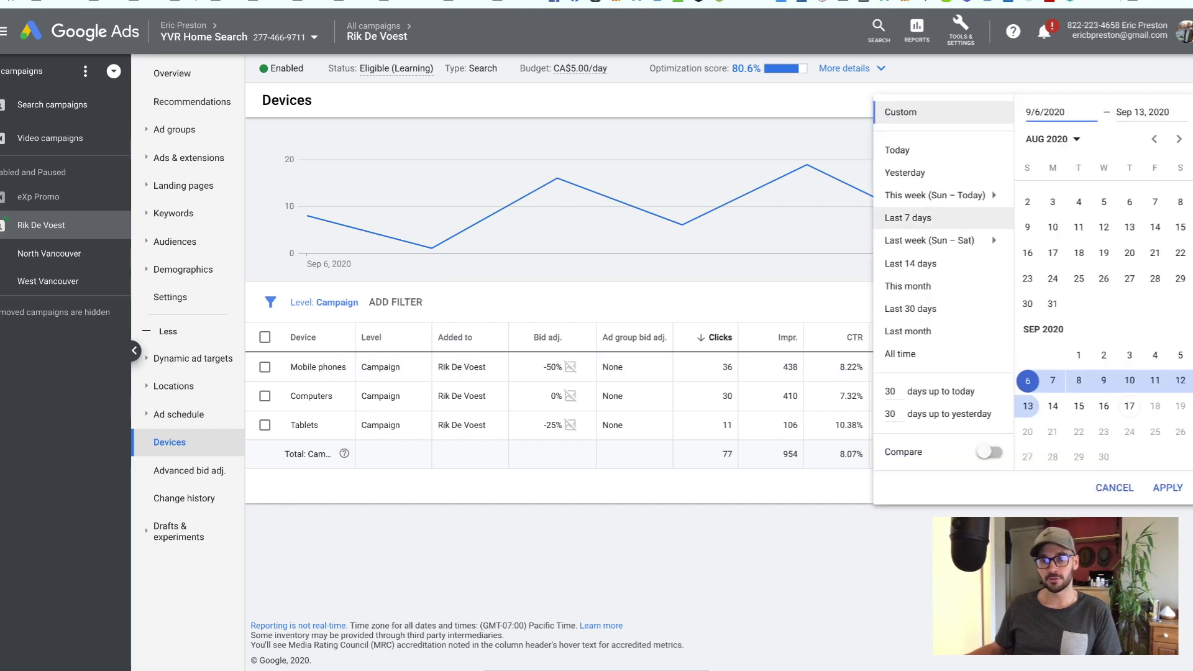
# Switch the devices report to the last 7 days, then widen it to the last 14 days.
pyautogui.click(907, 217)
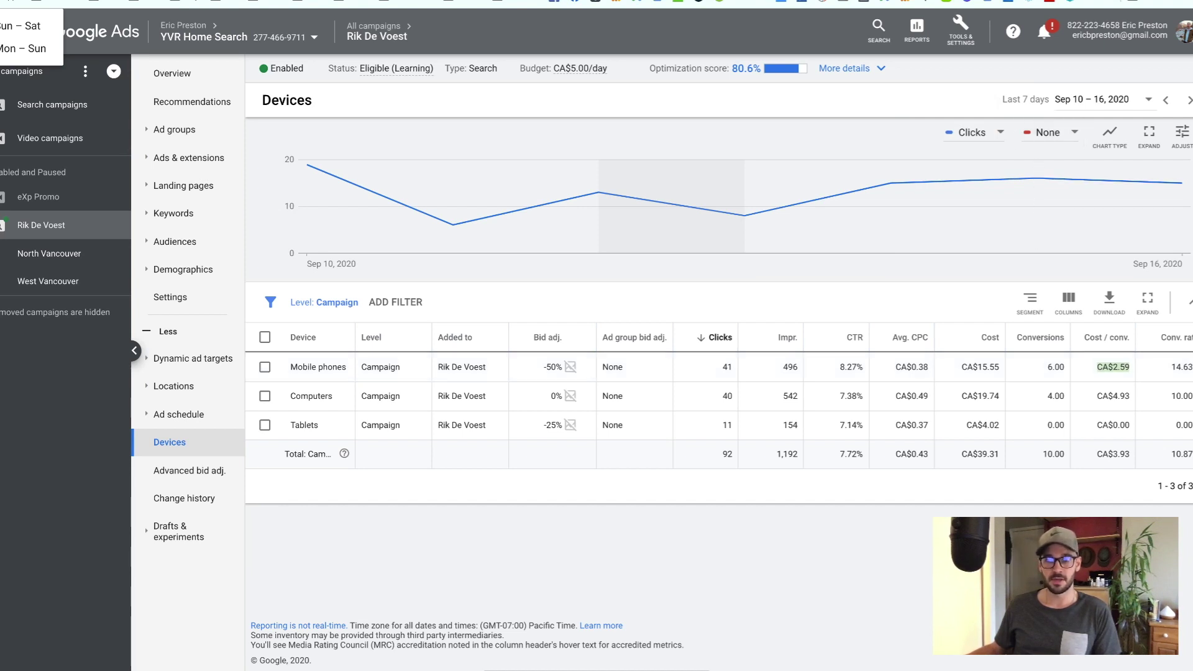
pyautogui.click(1106, 99)
pyautogui.moveTo(932, 240)
pyautogui.click(910, 263)
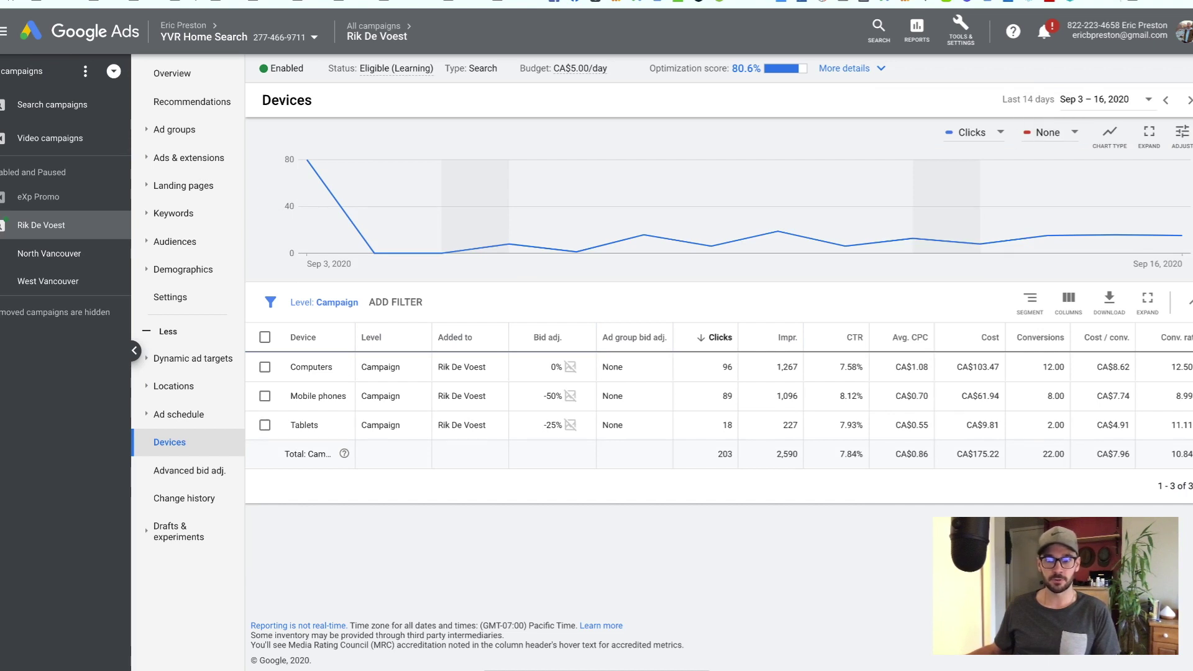
# Return the report to the last 7 days, Sep 10 – 16, 2020, and open the campaign's locations.
pyautogui.click(1105, 99)
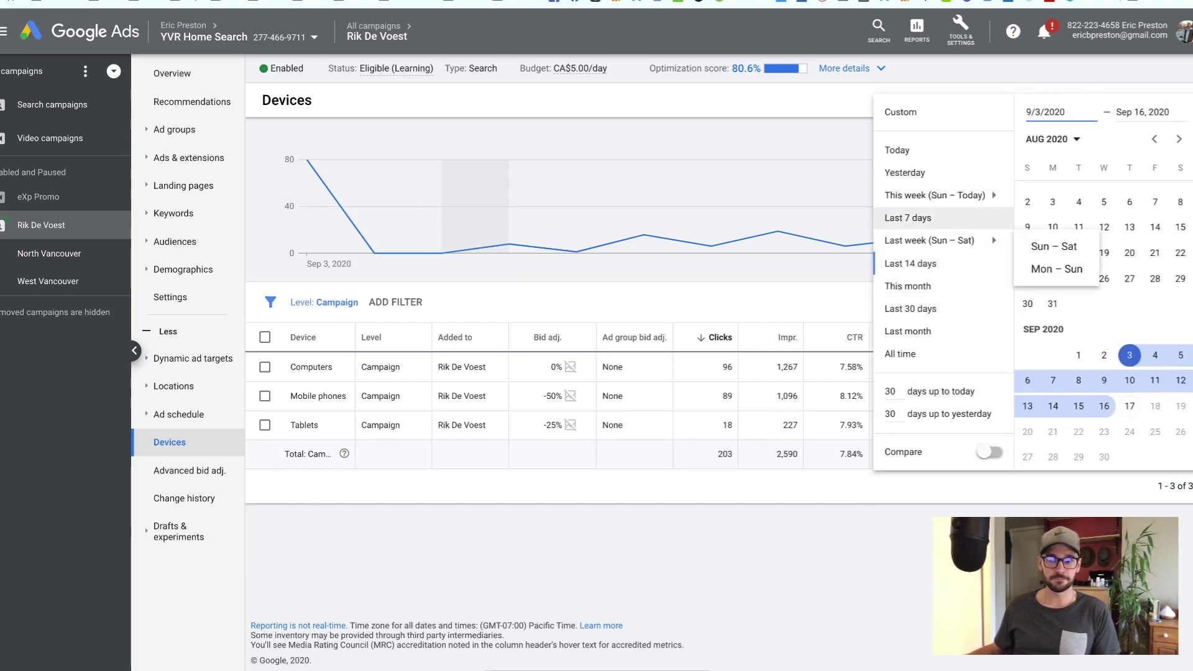
pyautogui.click(907, 218)
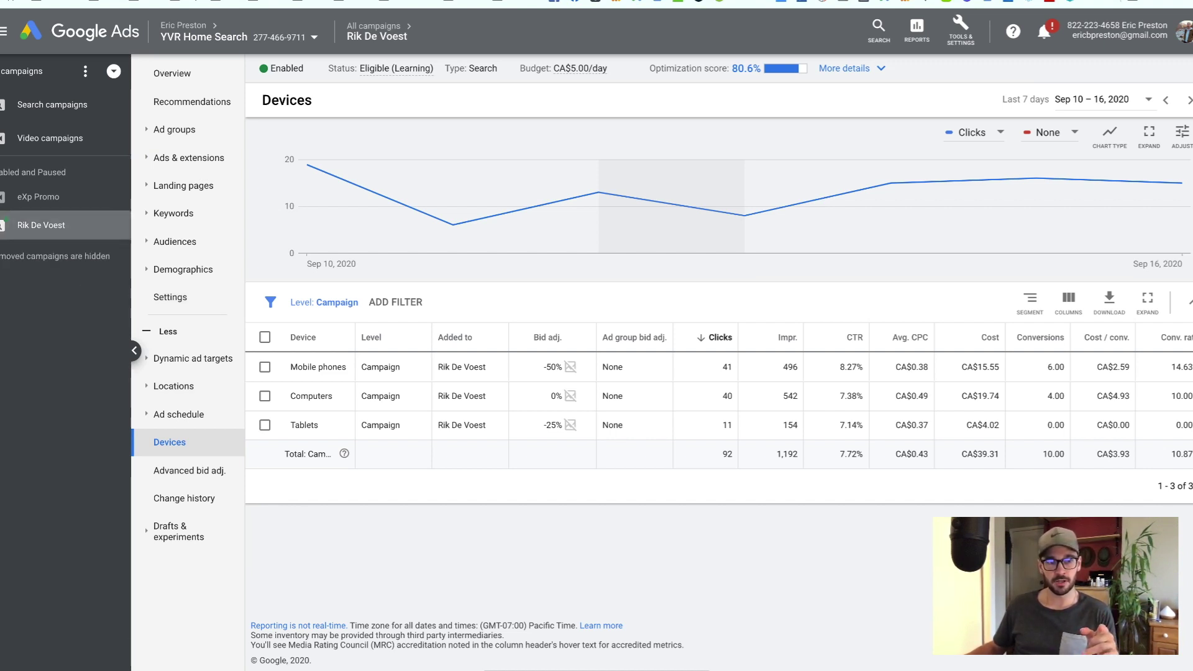
pyautogui.click(173, 386)
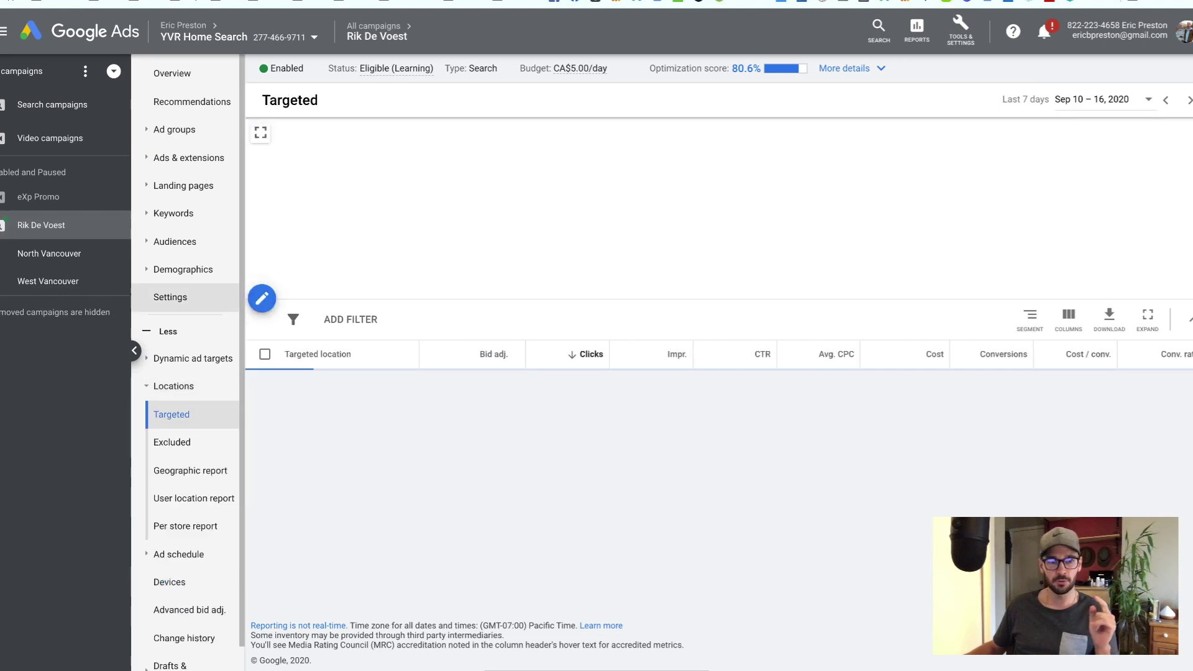
# View the targeted locations map, then open the campaign Settings with location targeting expanded.
pyautogui.click(49, 254)
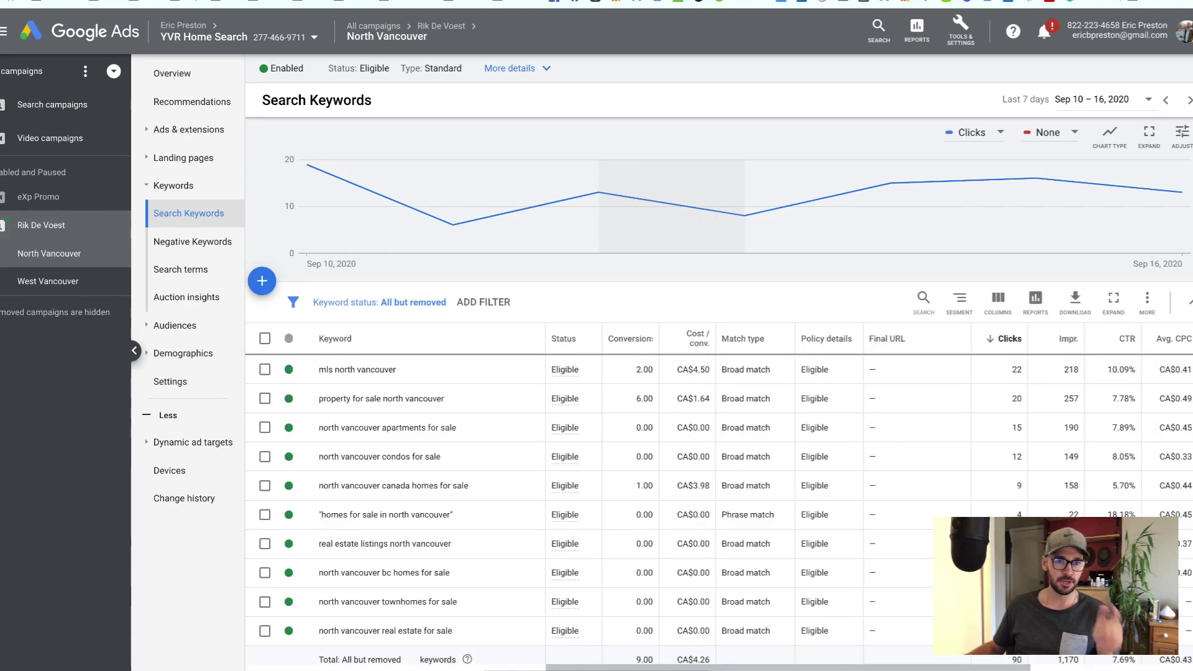
pyautogui.click(173, 497)
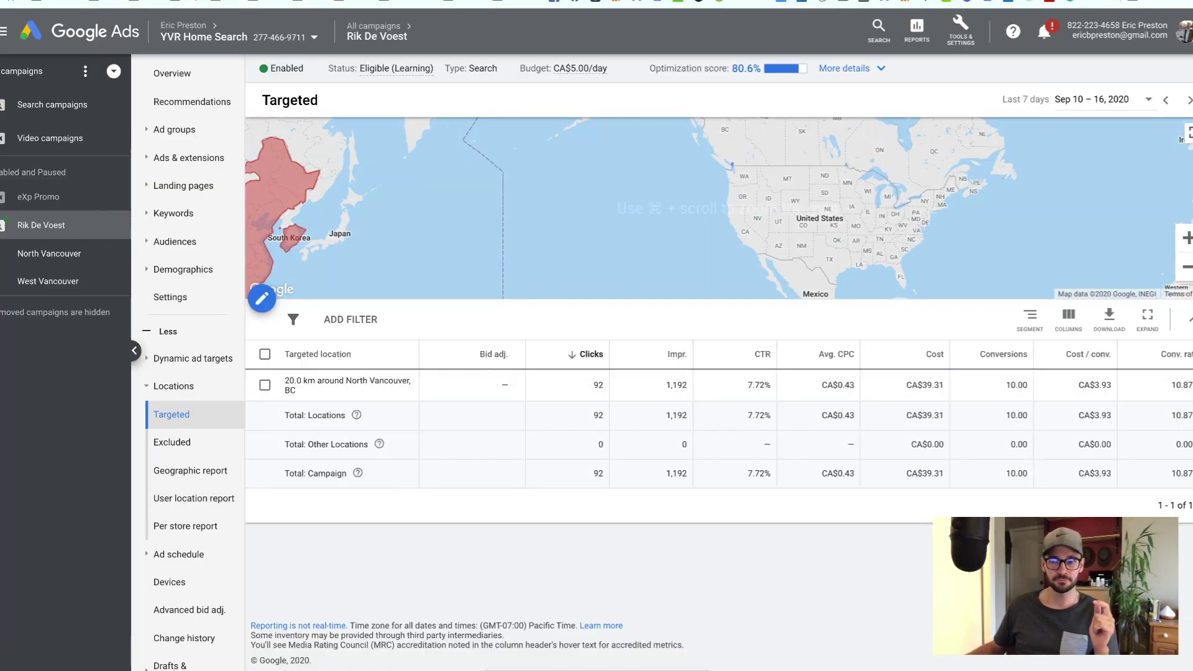
pyautogui.scroll(-2, 718, 209)
pyautogui.scroll(3, 735, 176)
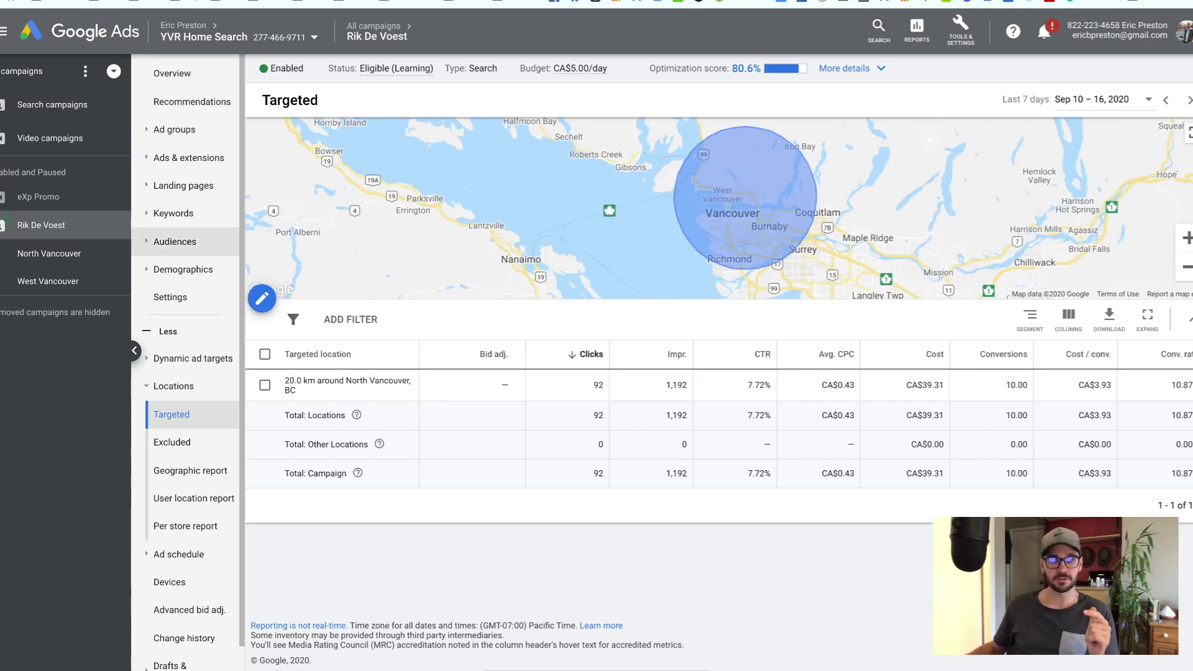
pyautogui.click(170, 297)
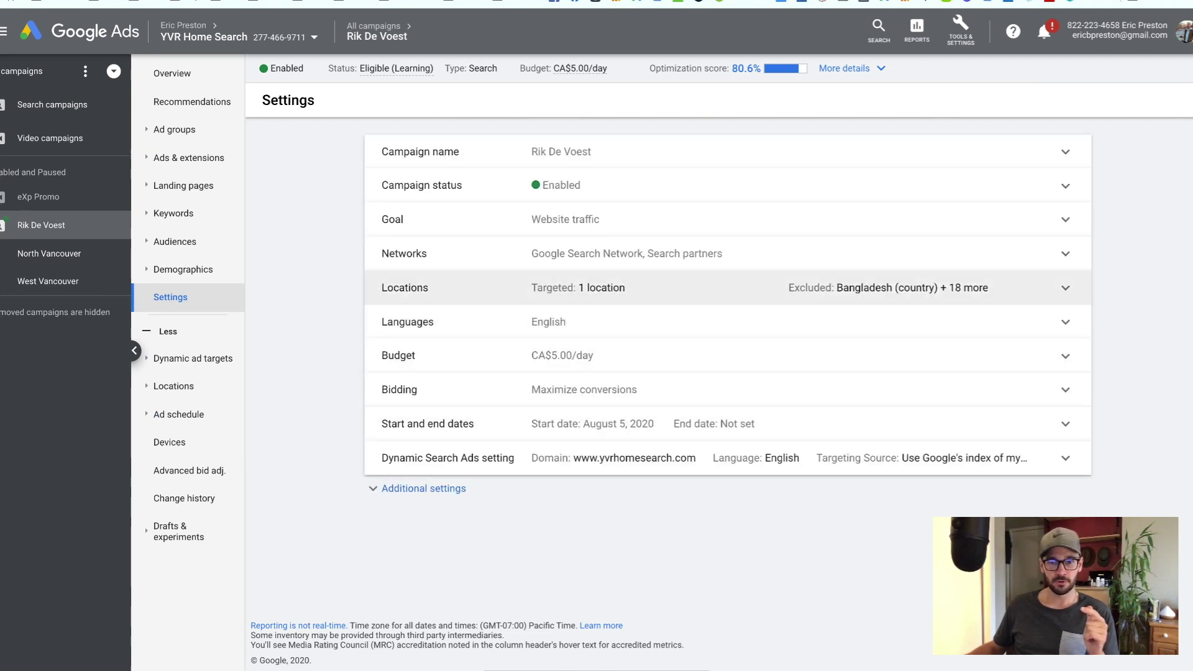
pyautogui.click(404, 288)
pyautogui.scroll(-2, 577, 522)
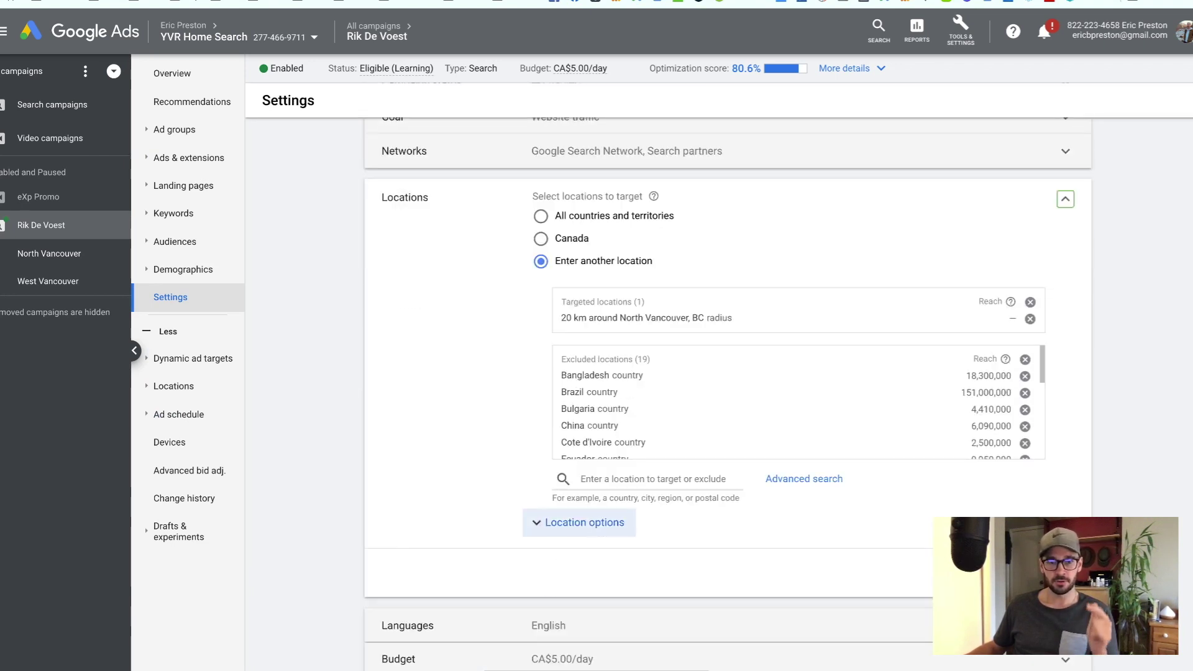
pyautogui.click(578, 522)
pyautogui.scroll(-4, 577, 522)
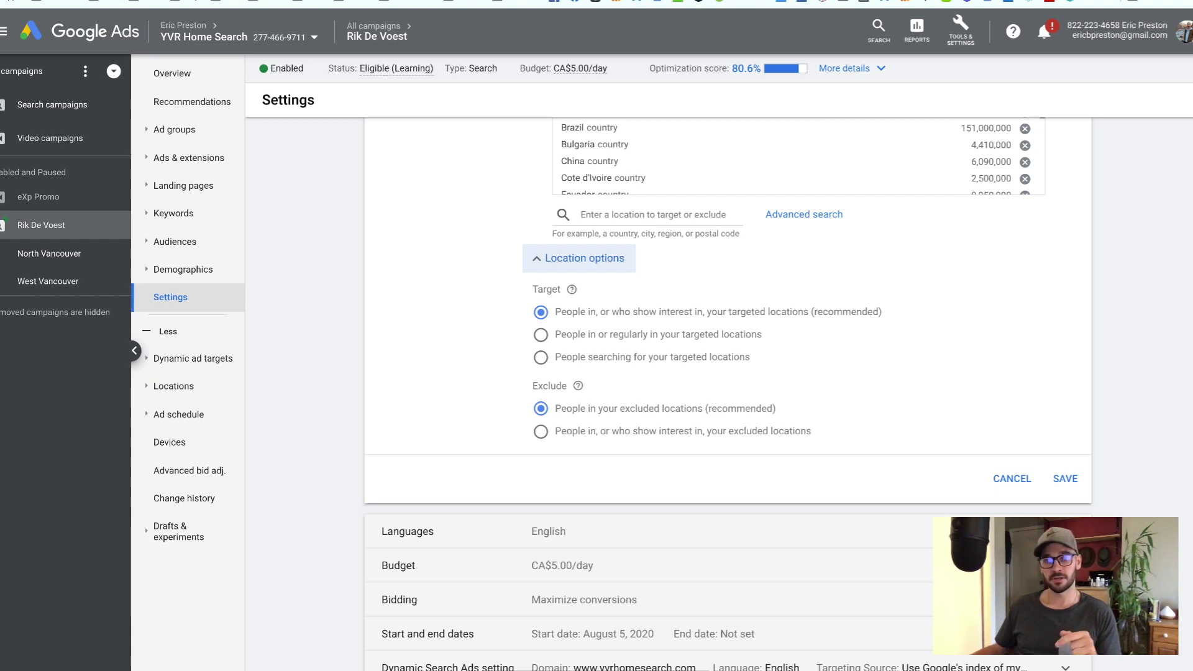
pyautogui.click(541, 334)
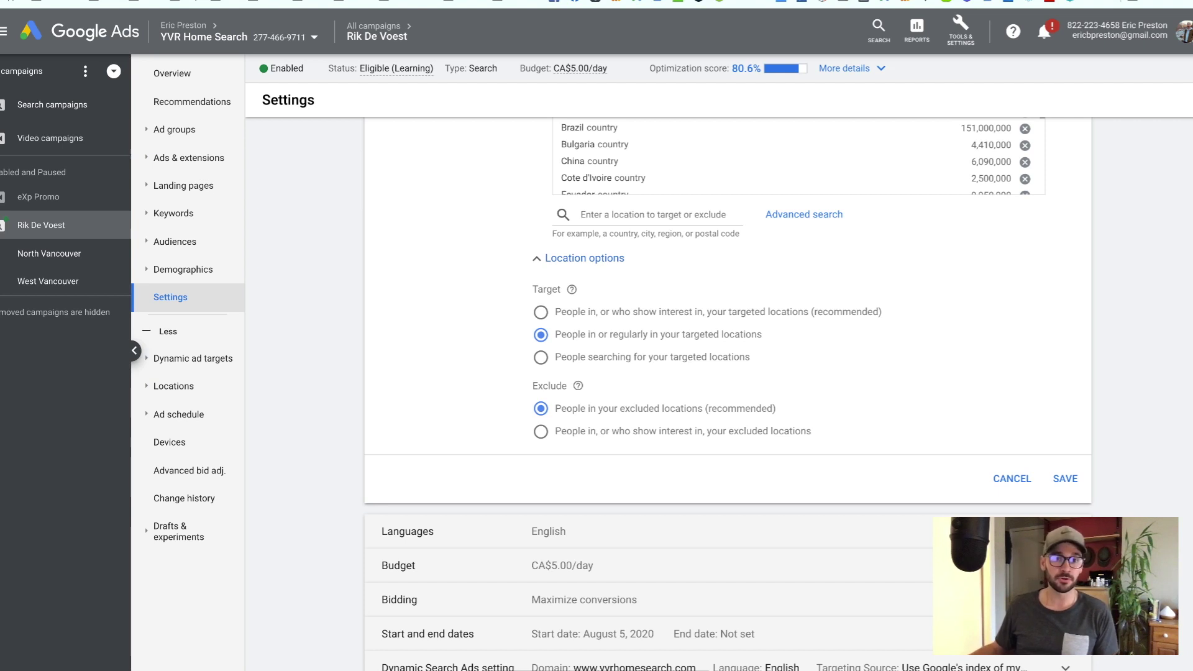
pyautogui.click(540, 312)
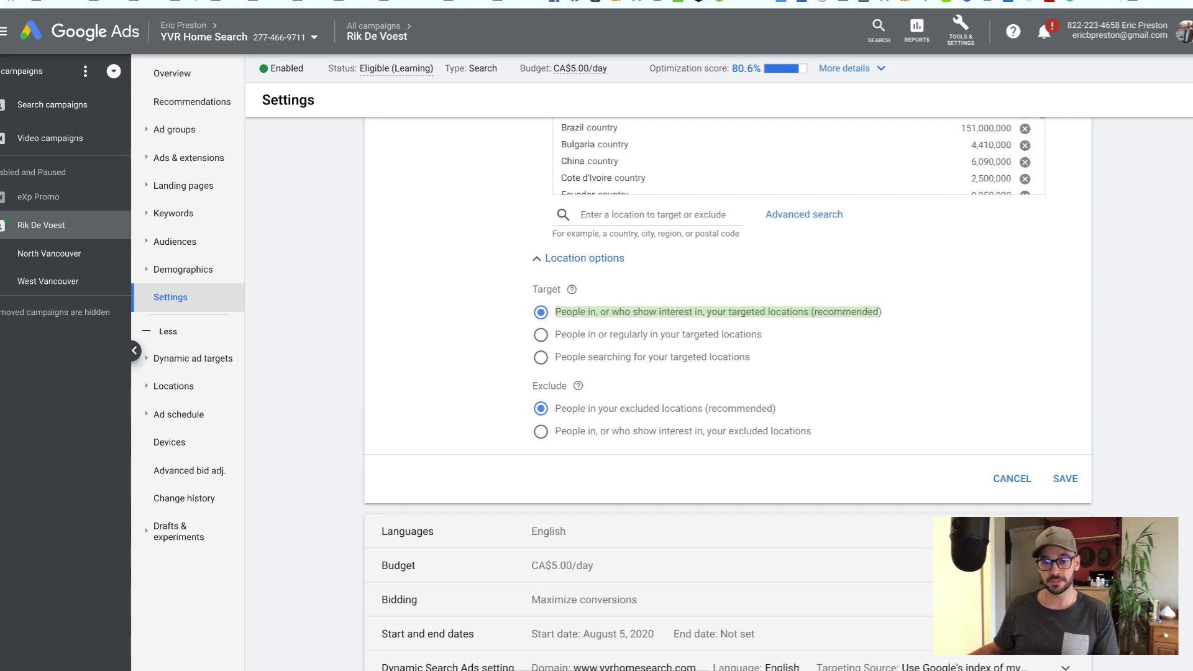
pyautogui.click(1011, 478)
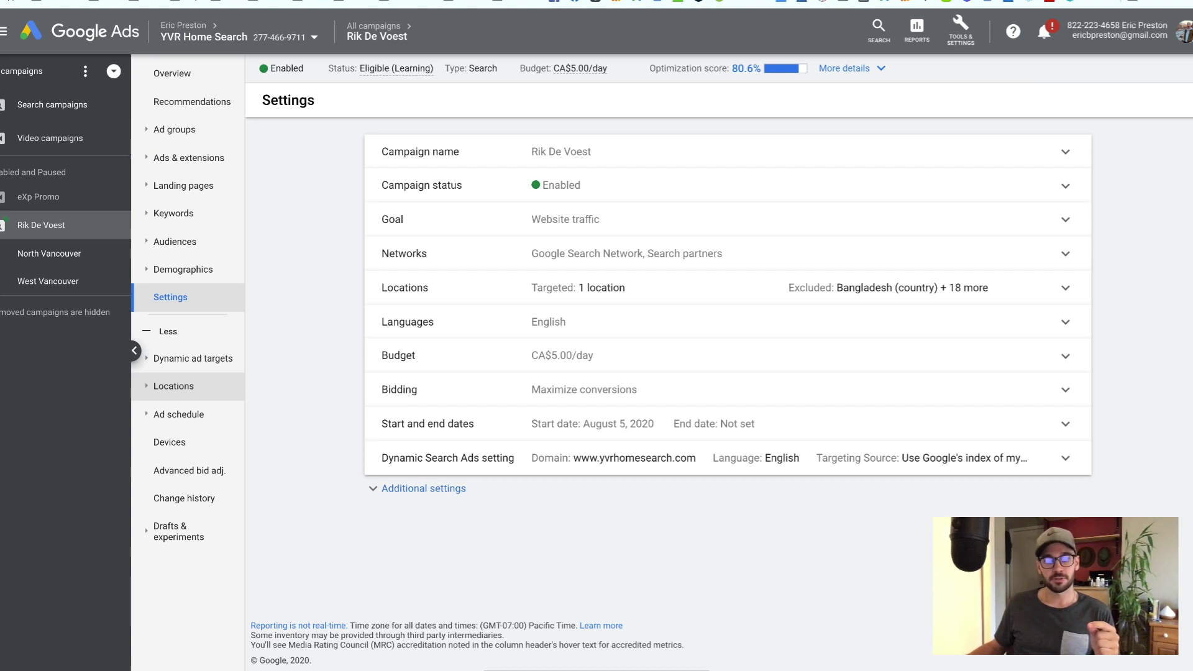
pyautogui.click(173, 386)
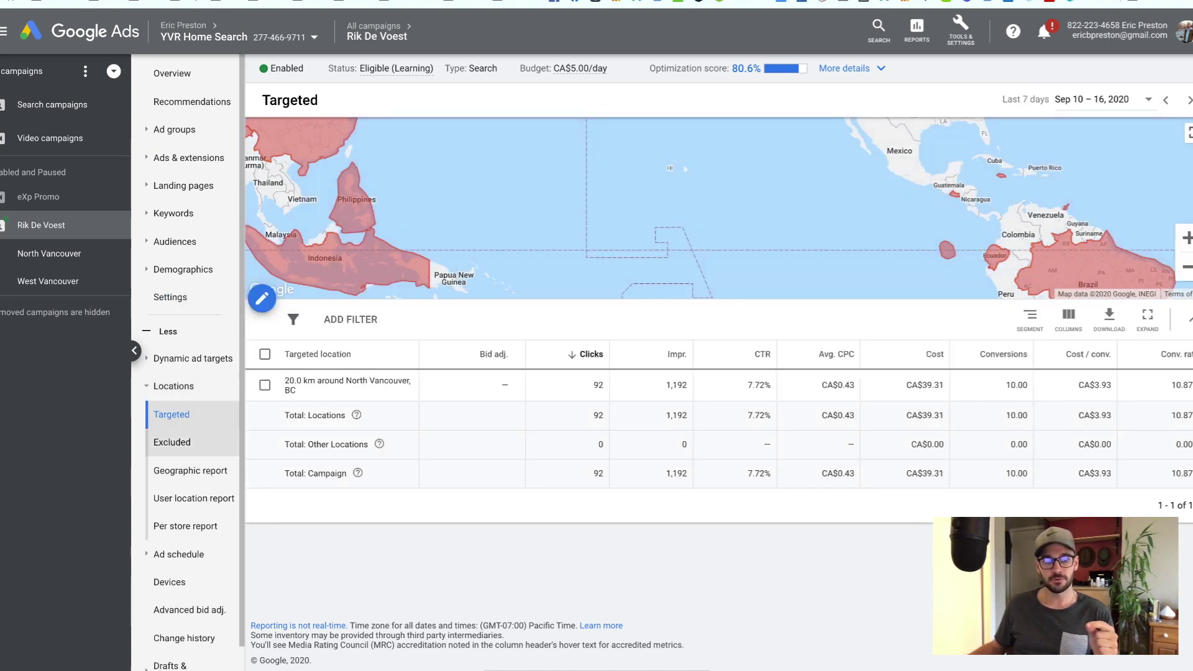
# Open the user location report, note Canada's 63 clicks, and page on to select Zimbabwe.
pyautogui.click(194, 498)
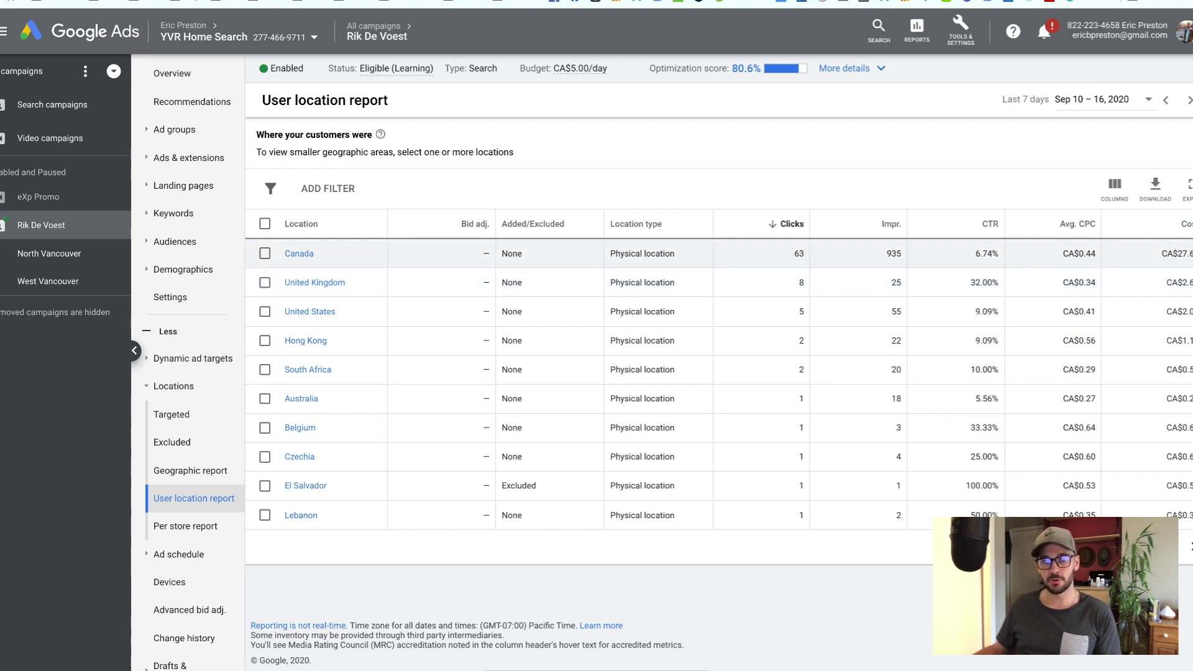
pyautogui.doubleClick(798, 253)
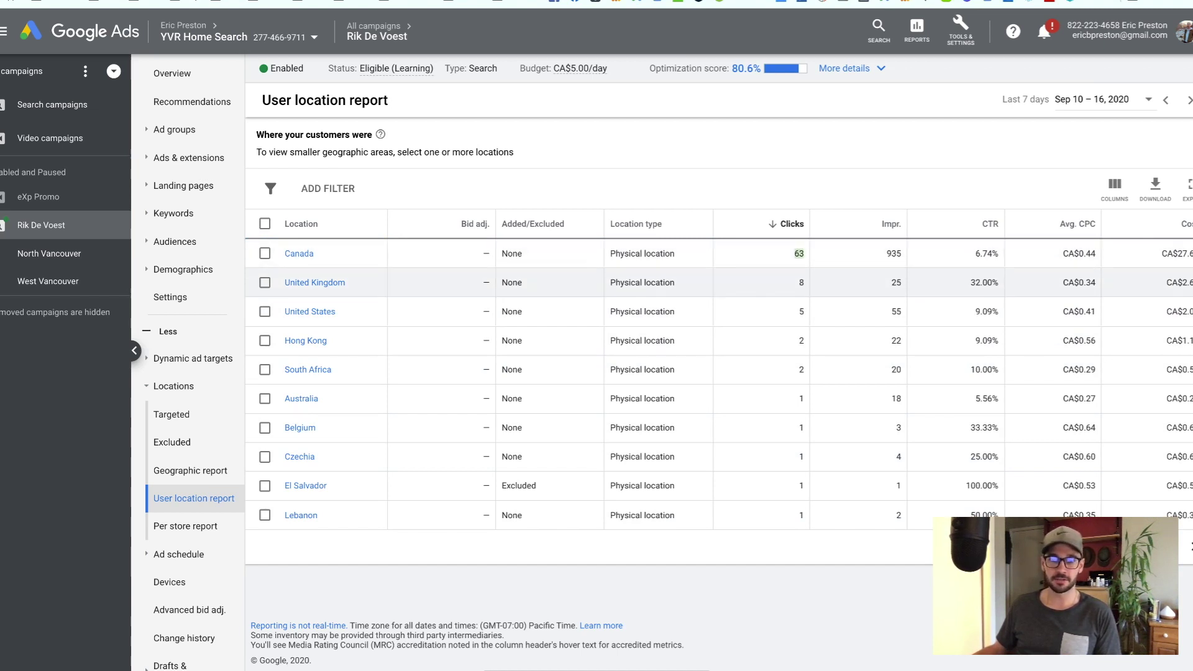
pyautogui.moveTo(789, 224)
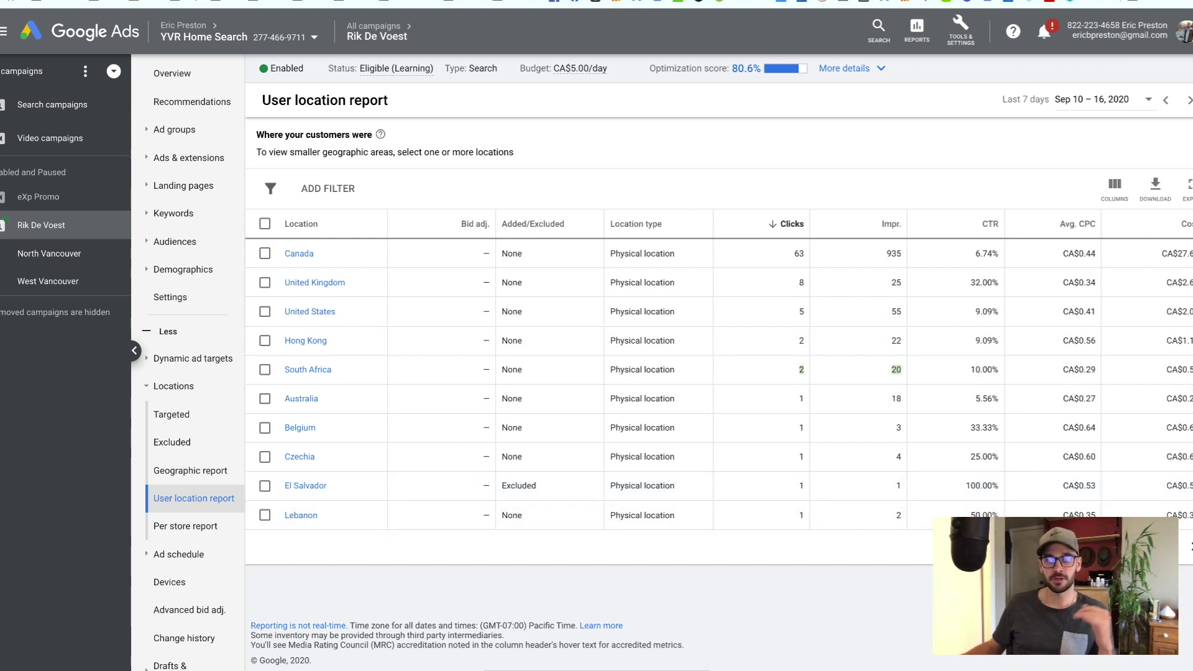
pyautogui.click(1190, 547)
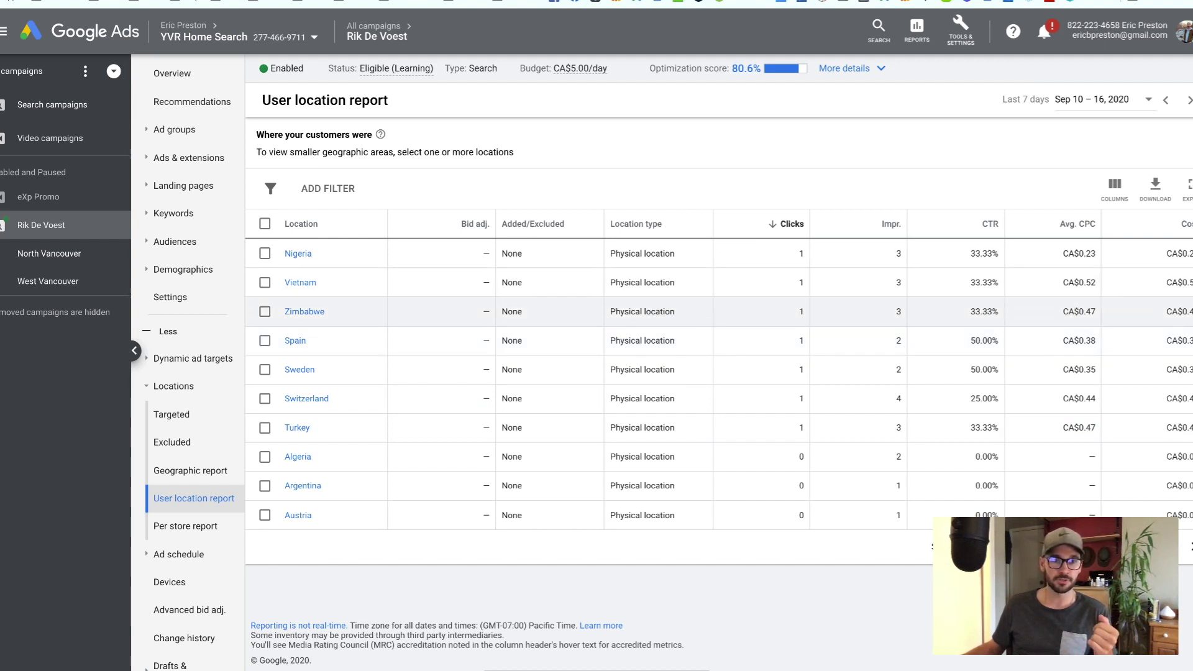
pyautogui.click(264, 311)
# Exclude Nigeria and Zimbabwe from the campaign's location targeting via Edit > Exclude.
pyautogui.click(264, 252)
pyautogui.click(343, 188)
pyautogui.click(279, 253)
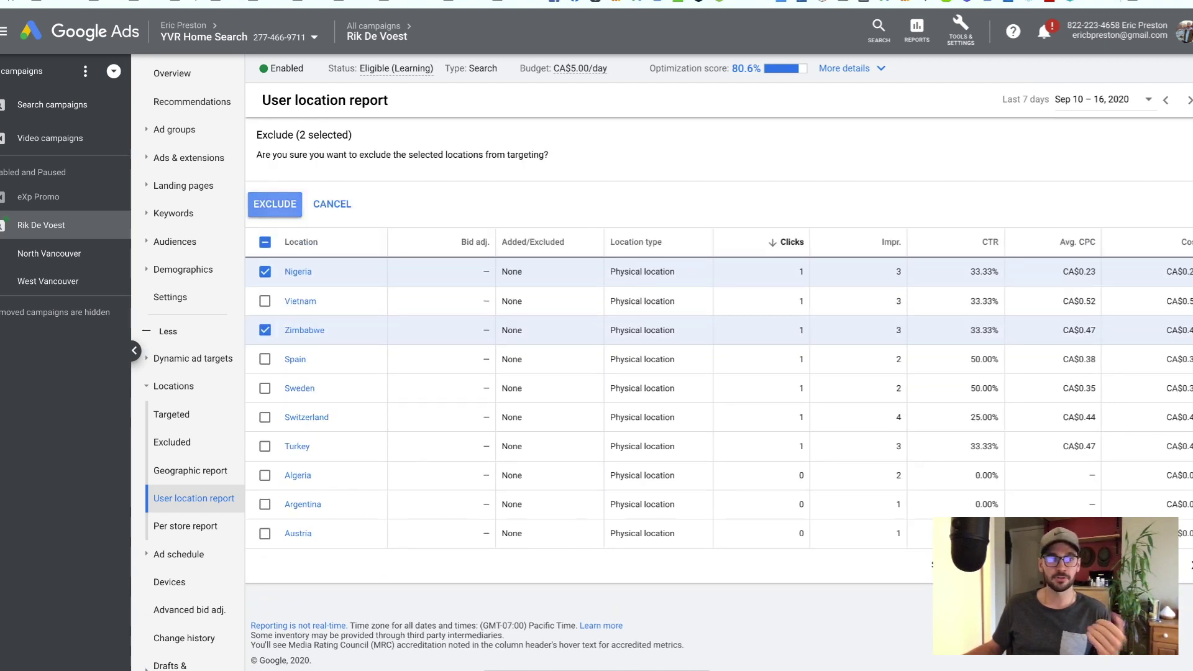
pyautogui.click(275, 204)
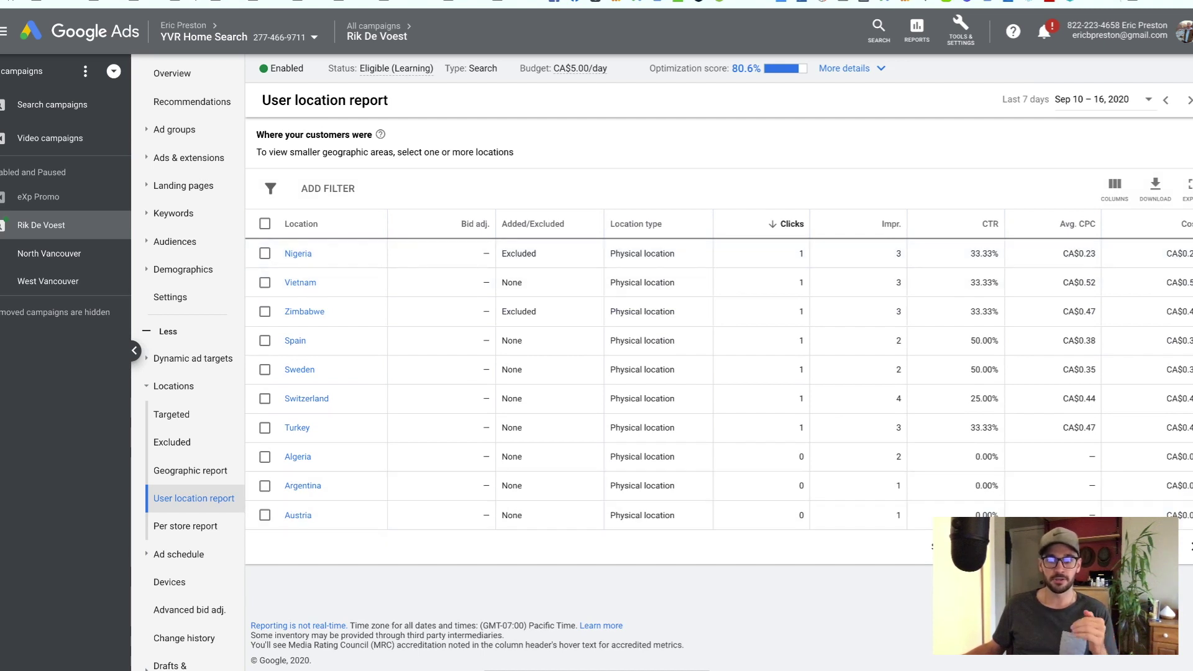
pyautogui.click(1188, 547)
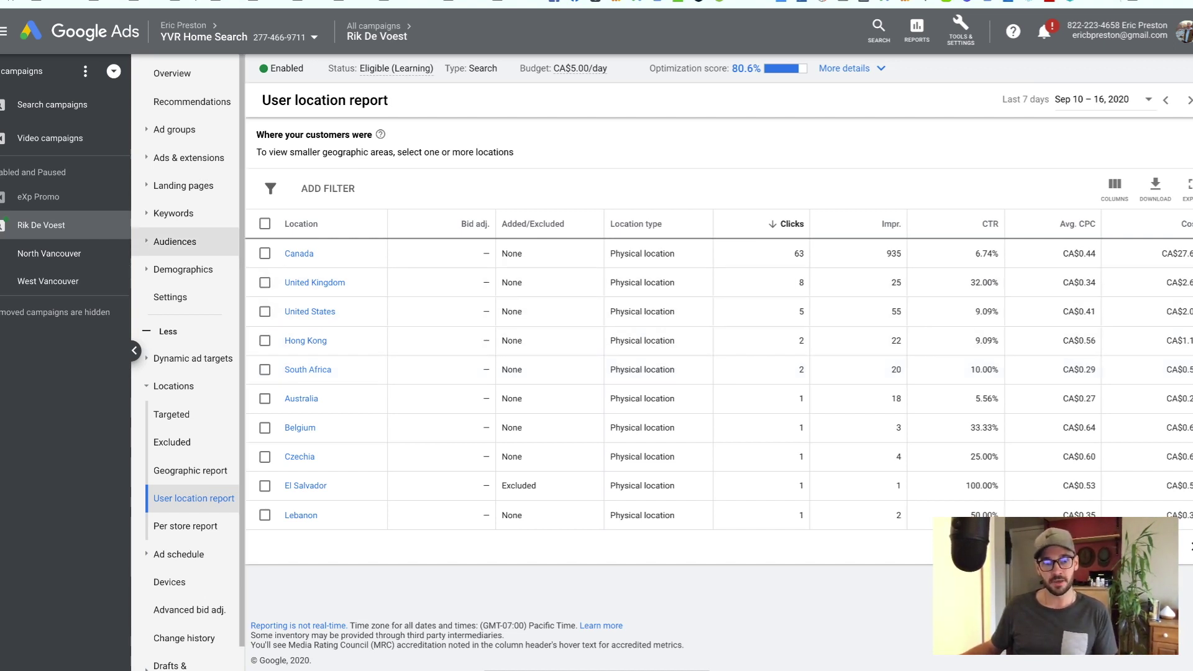
# Review the 21 excluded locations and target/exclude options in the campaign's location settings.
pyautogui.click(171, 414)
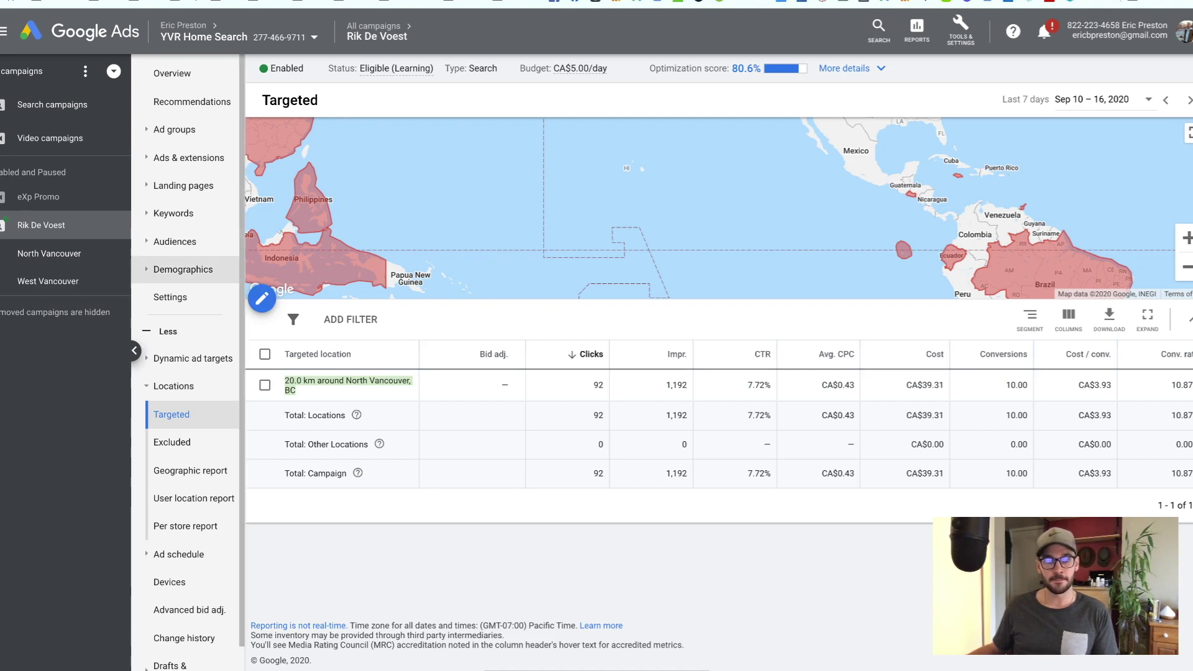
pyautogui.click(170, 297)
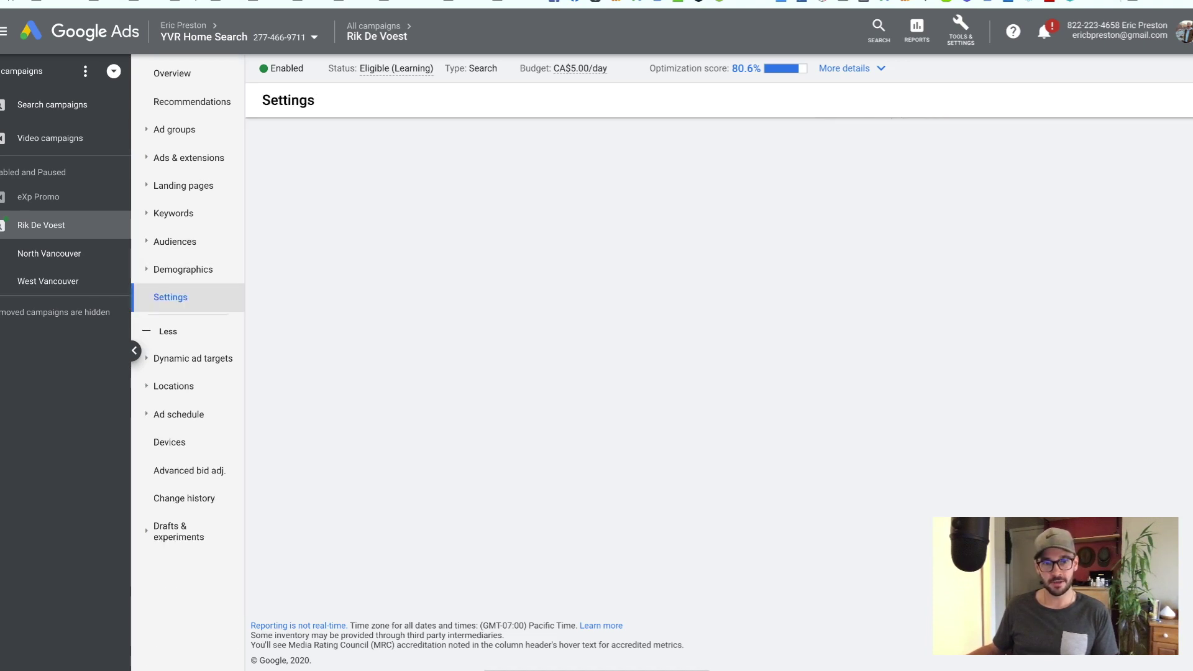
pyautogui.click(559, 287)
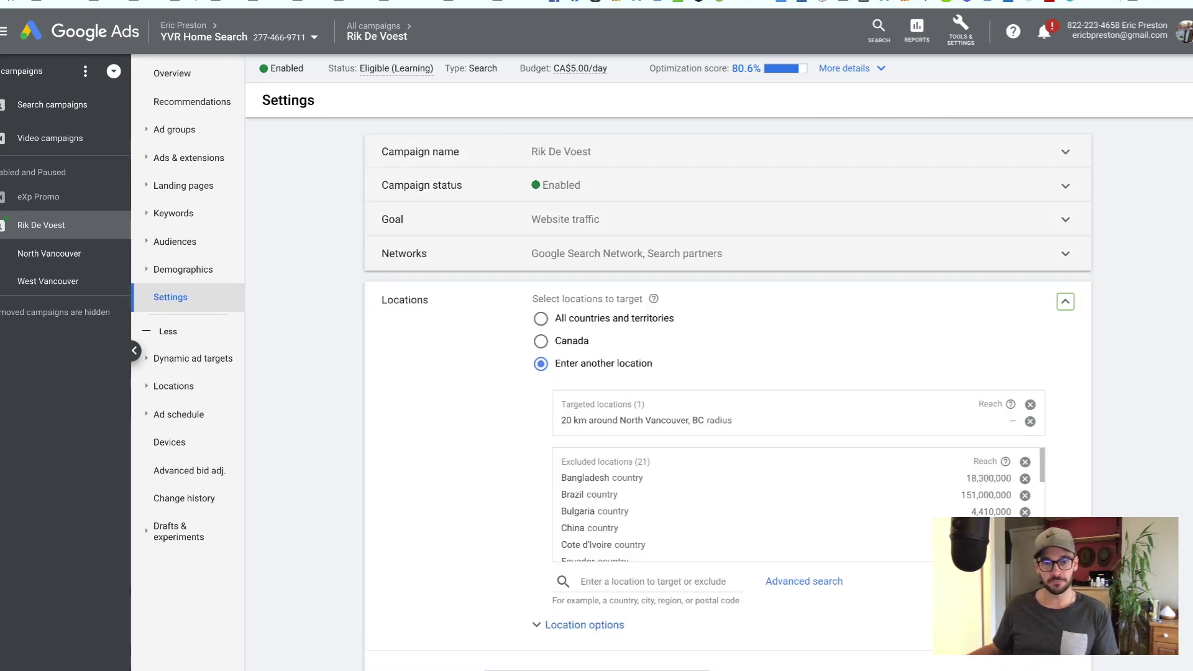
pyautogui.click(578, 595)
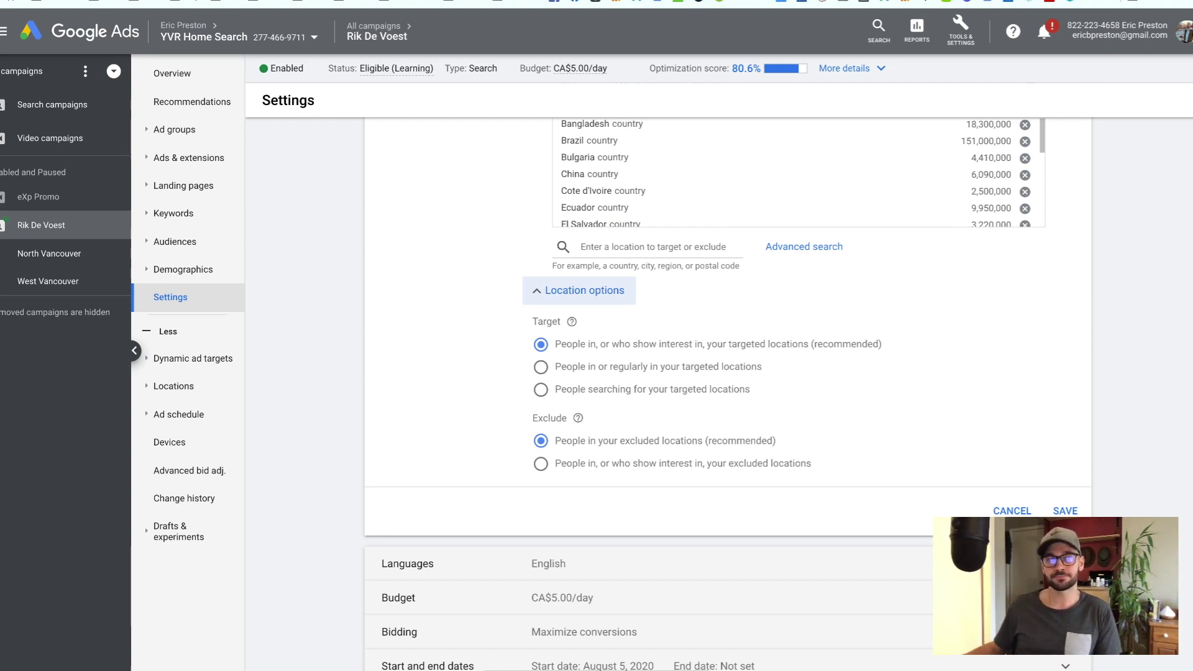
pyautogui.click(173, 73)
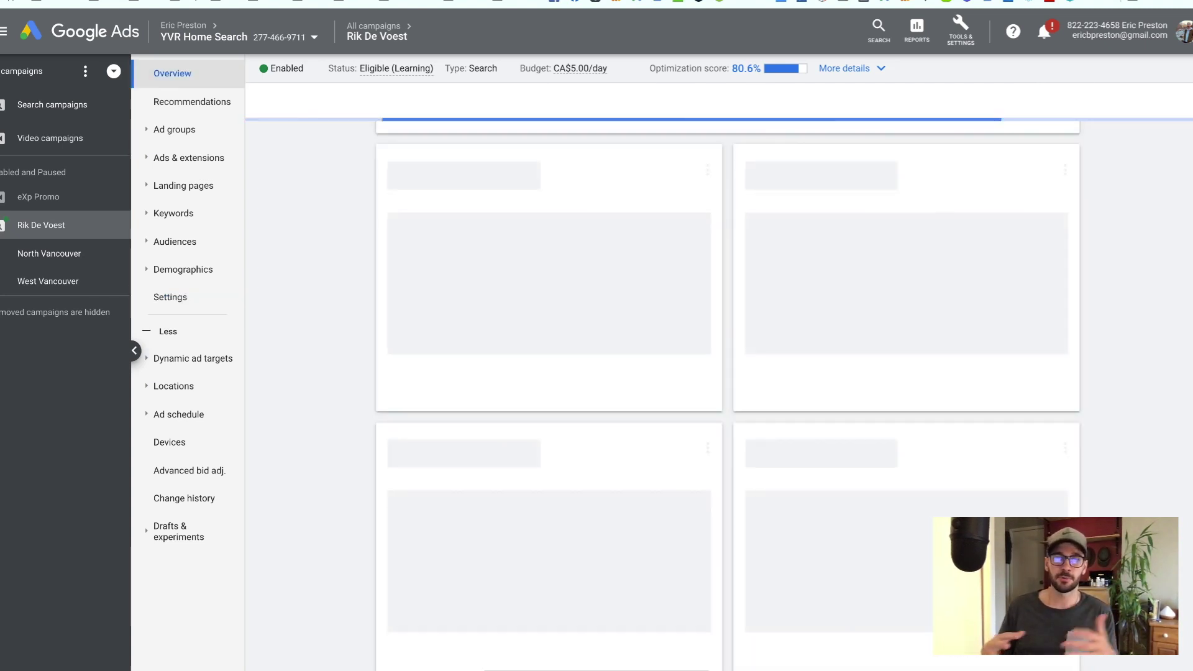